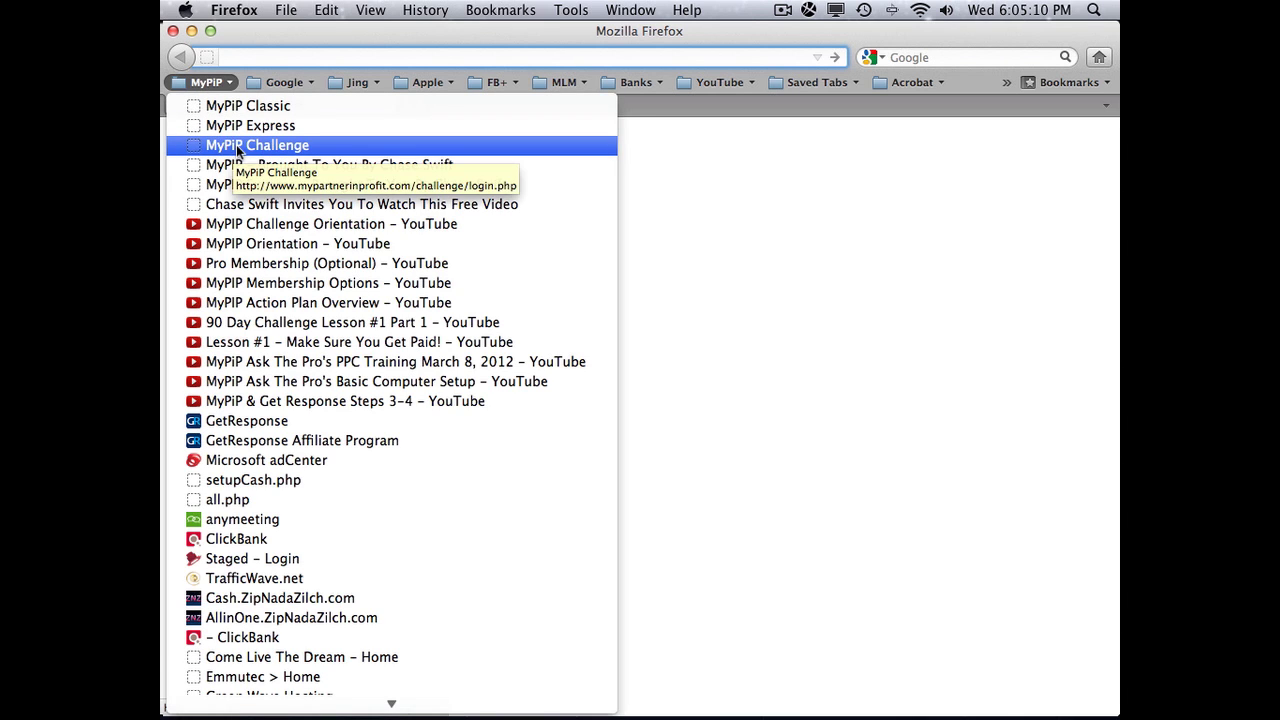
Step: Open the MyPiP Challenge bookmark and go from its login page to the challenge home page
{"action": "left_click", "coordinate": [238, 147]}
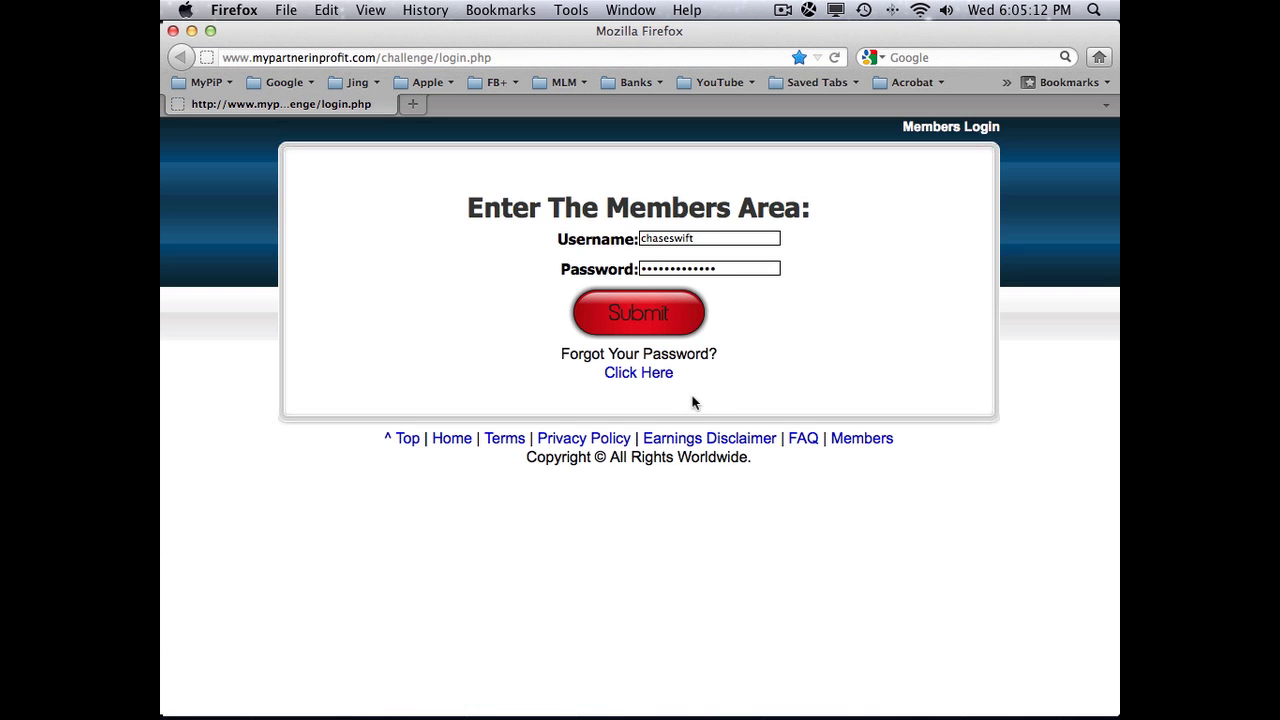
{"action": "left_click", "coordinate": [452, 441]}
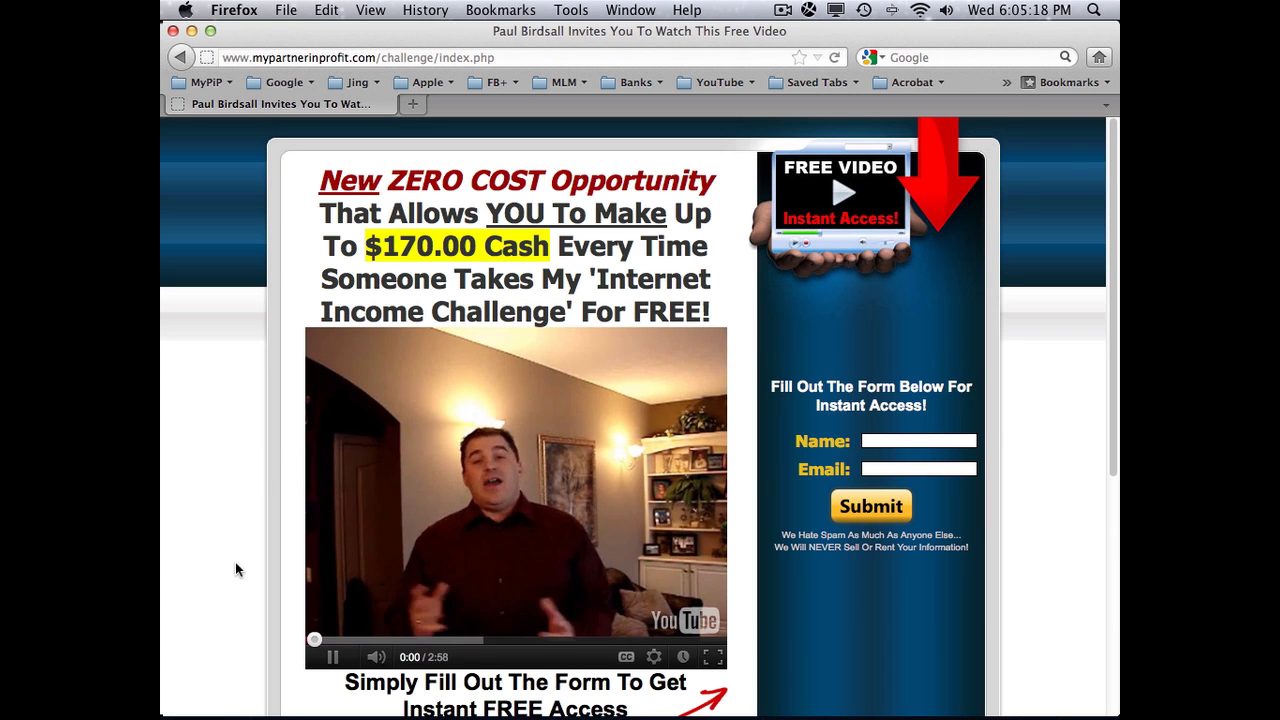
Step: Pause the intro video and submit a saved email under Returning Visitors
{"action": "left_click", "coordinate": [332, 659]}
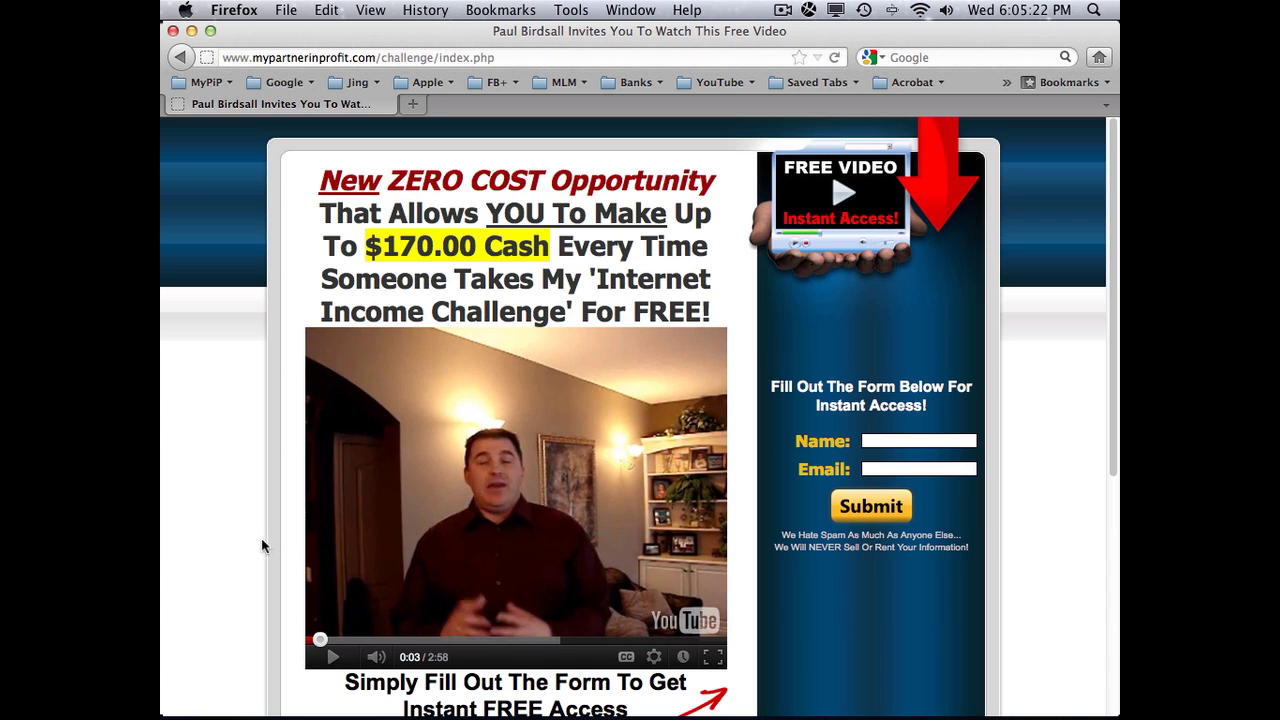
{"action": "left_click", "coordinate": [887, 441]}
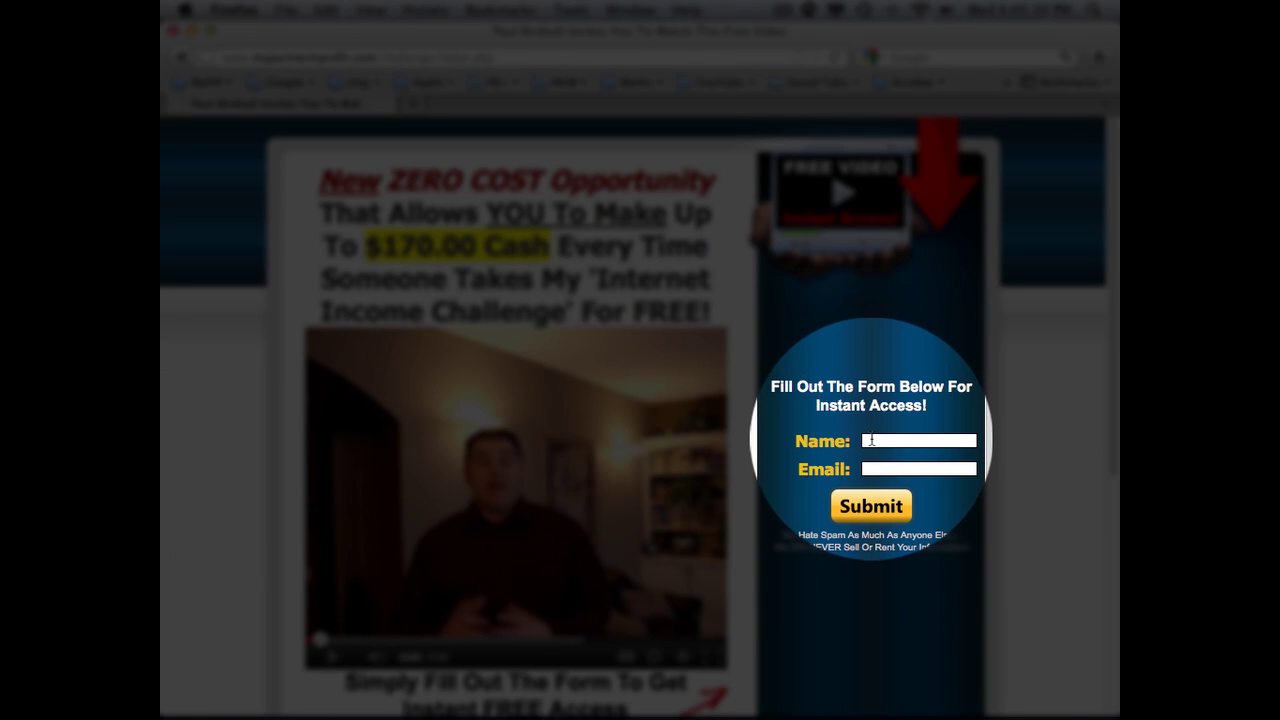
{"action": "left_click", "coordinate": [872, 440]}
{"action": "key", "text": "Tab"}
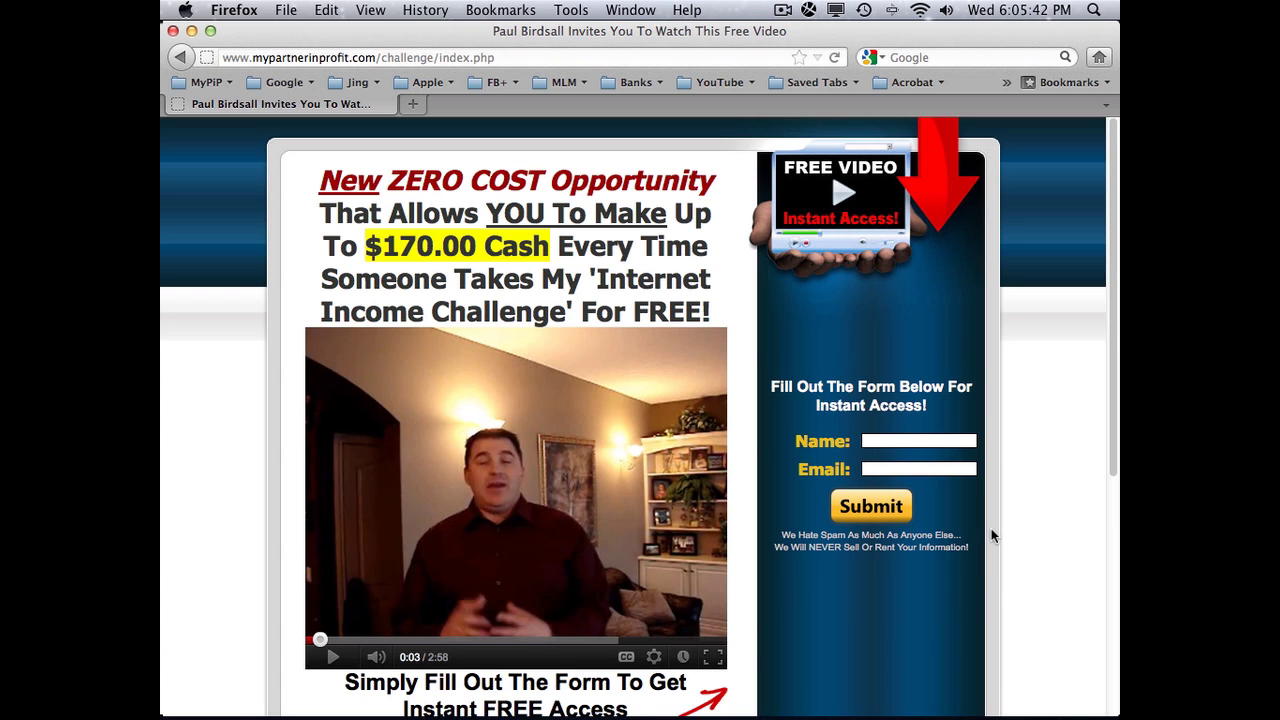
{"action": "scroll", "coordinate": [991, 528], "scroll_direction": "down", "scroll_amount": 5}
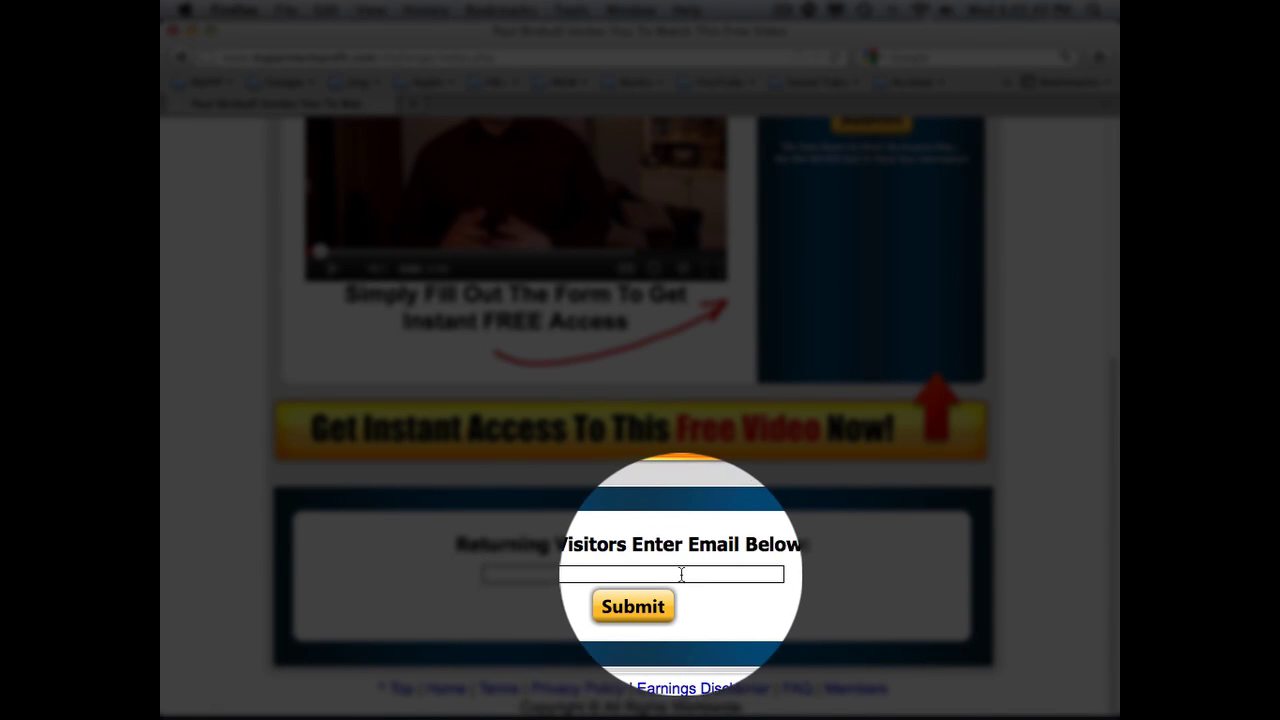
{"action": "left_click", "coordinate": [518, 574]}
{"action": "left_click", "coordinate": [534, 592]}
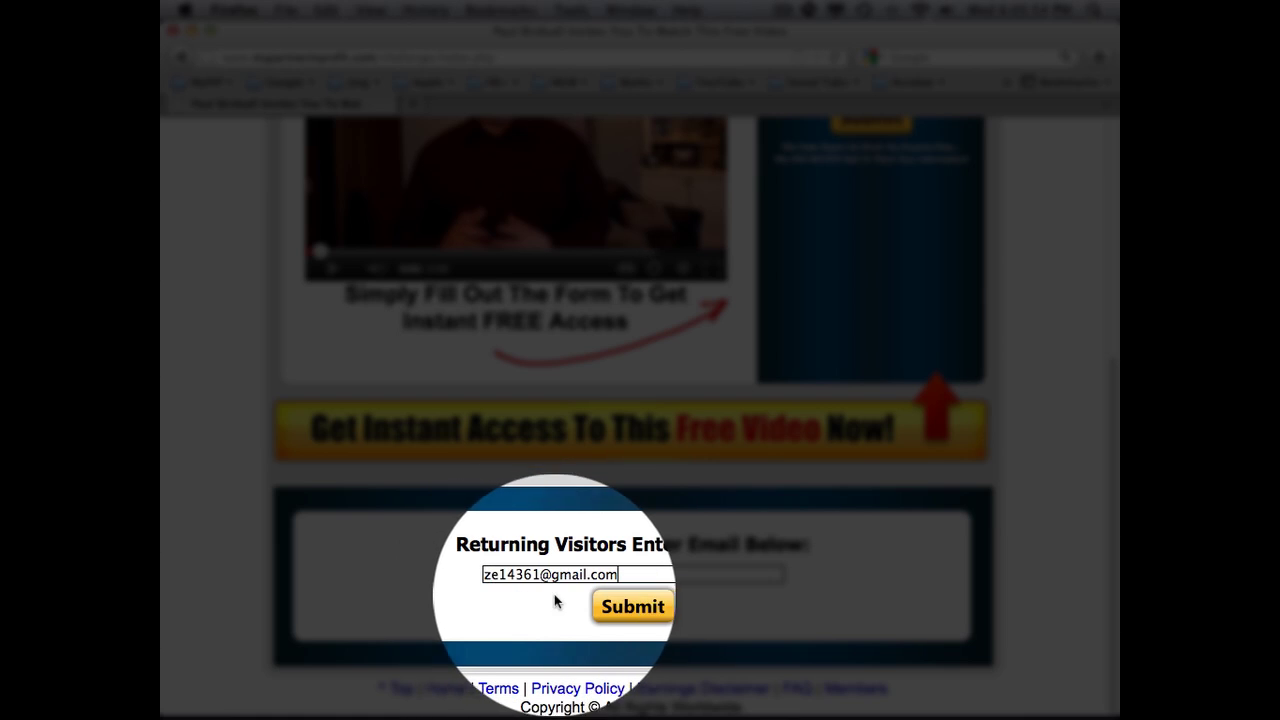
{"action": "left_click", "coordinate": [636, 608]}
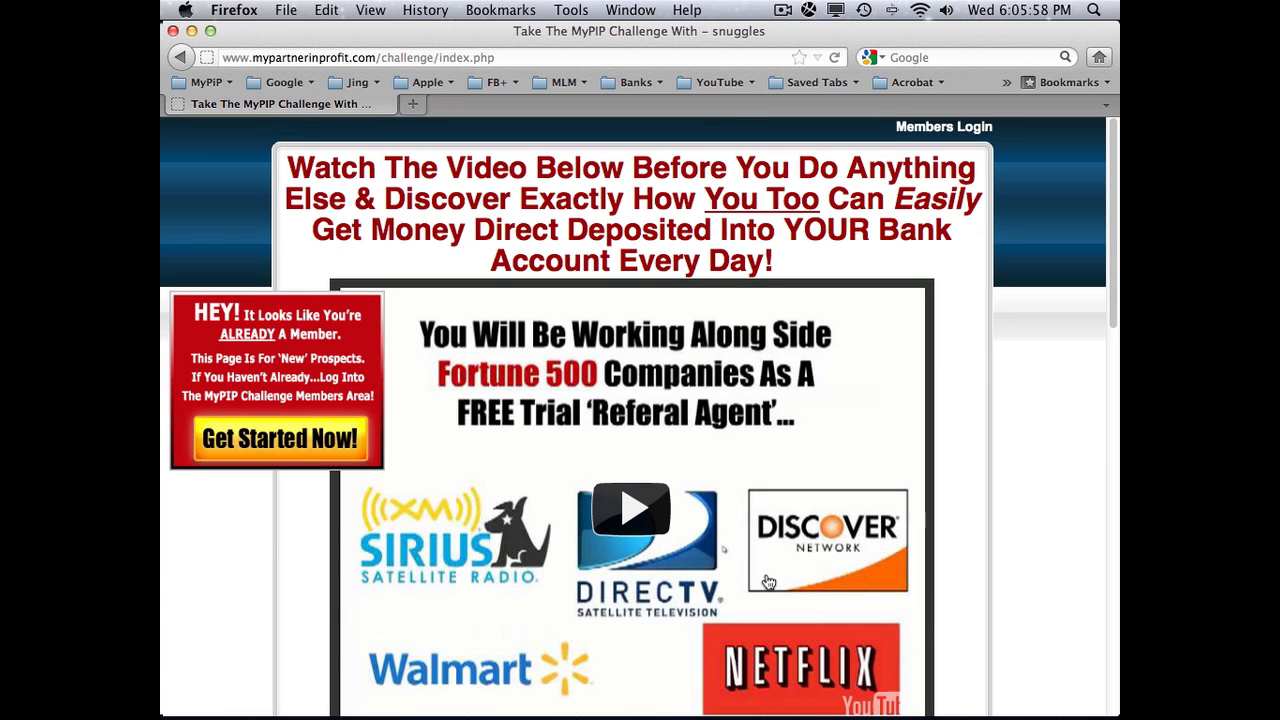
Step: Scroll to Step 1 and bring up the context menu for the 'Click Here If You Are In The UK, USA, Or Canada' link
{"action": "scroll", "coordinate": [687, 558], "scroll_direction": "down", "scroll_amount": 5}
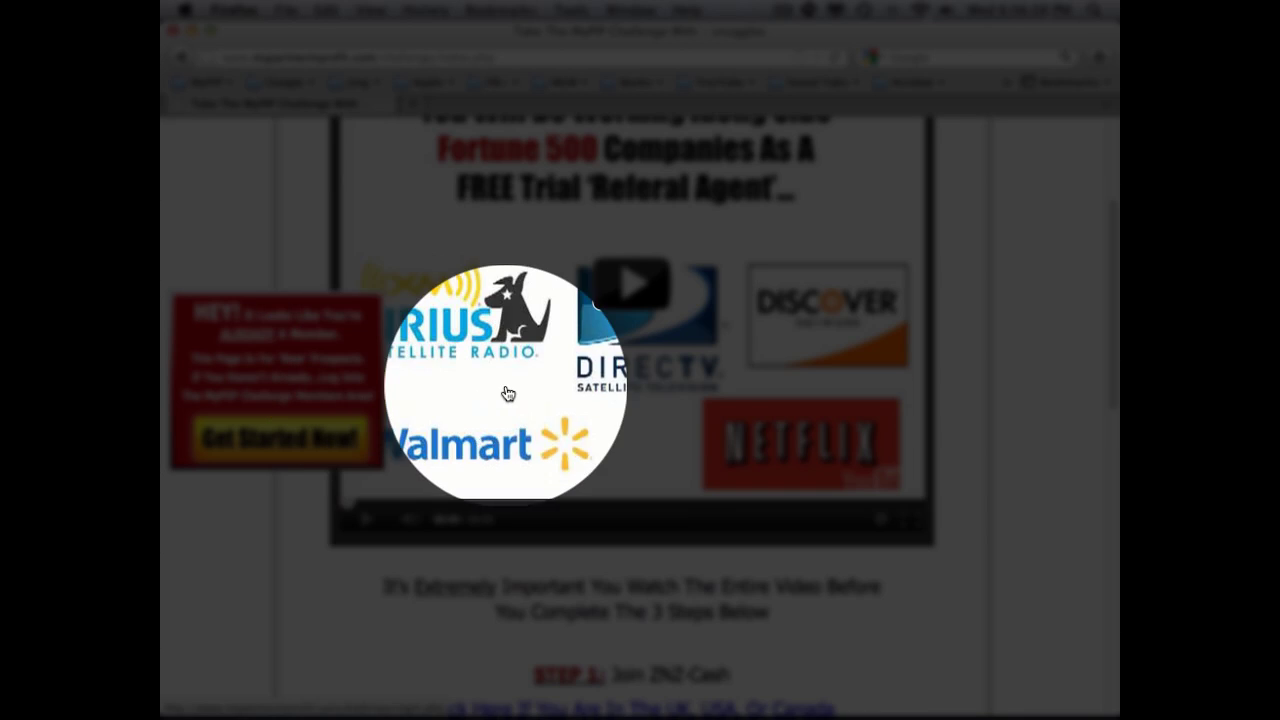
{"action": "scroll", "coordinate": [506, 391], "scroll_direction": "up", "scroll_amount": 3}
{"action": "scroll", "coordinate": [568, 403], "scroll_direction": "up", "scroll_amount": 1}
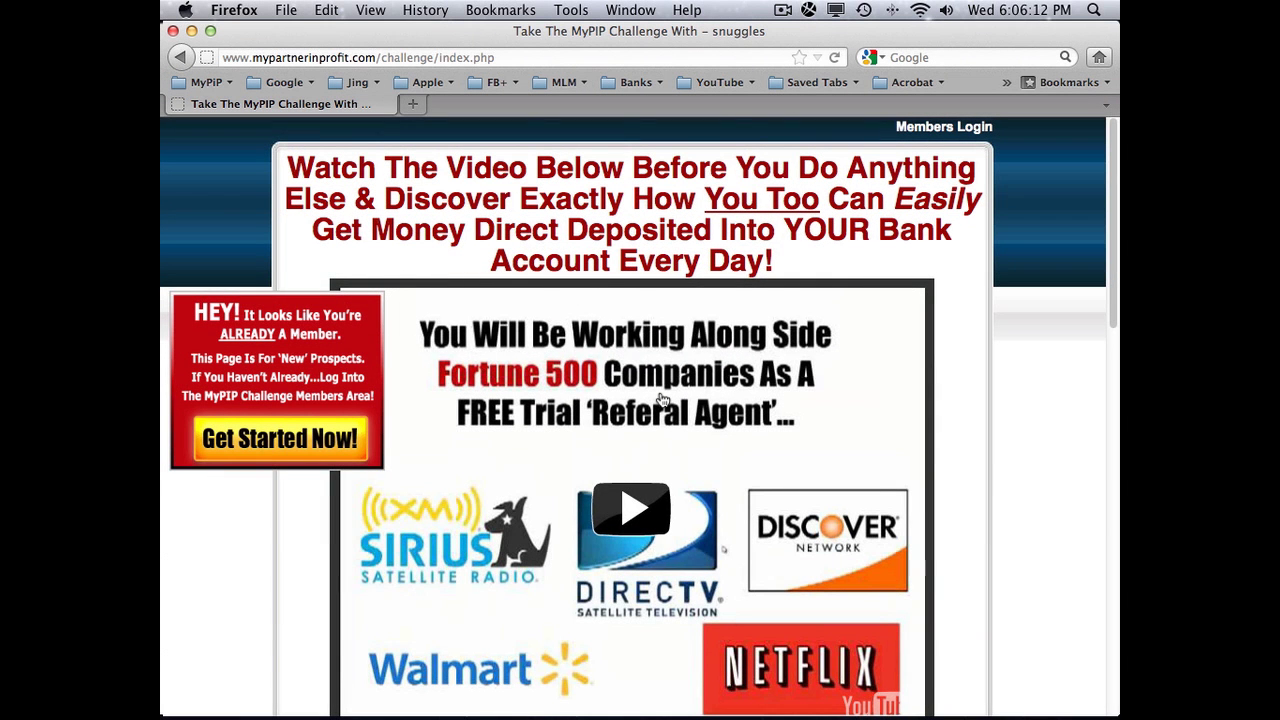
{"action": "scroll", "coordinate": [710, 424], "scroll_direction": "down", "scroll_amount": 4}
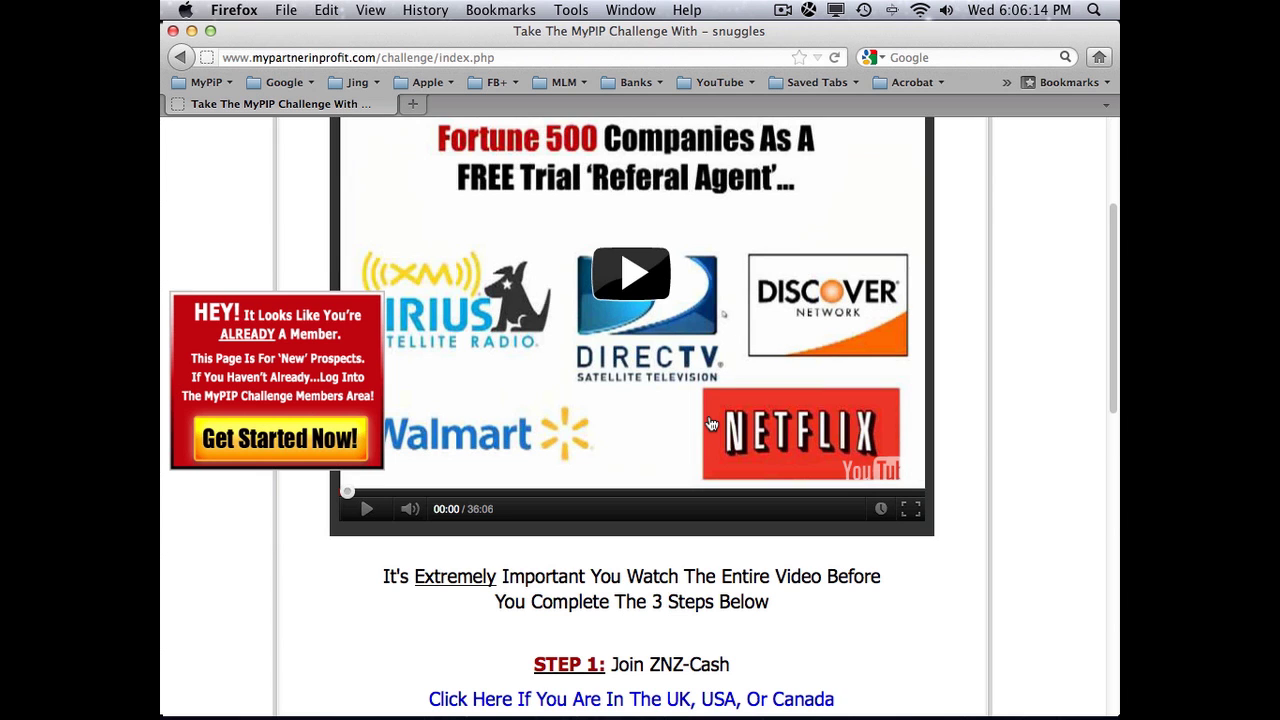
{"action": "scroll", "coordinate": [710, 424], "scroll_direction": "down", "scroll_amount": 5}
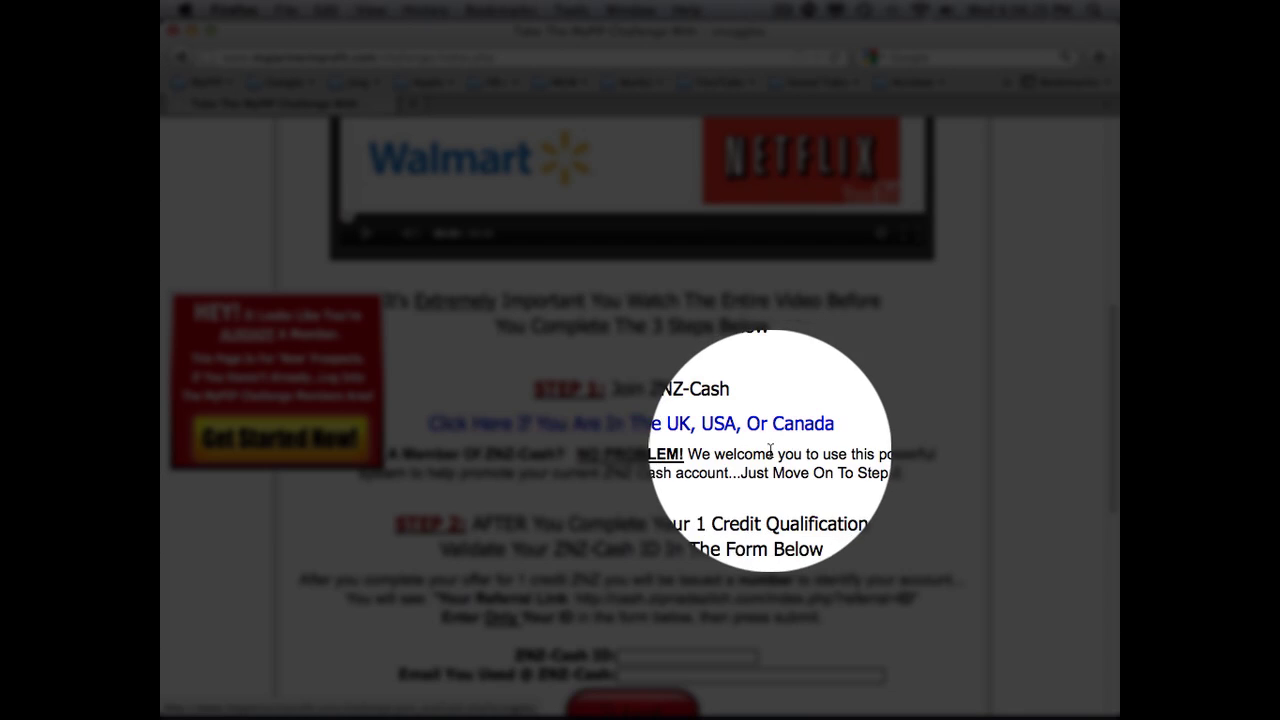
{"action": "scroll", "coordinate": [765, 440], "scroll_direction": "up", "scroll_amount": 2}
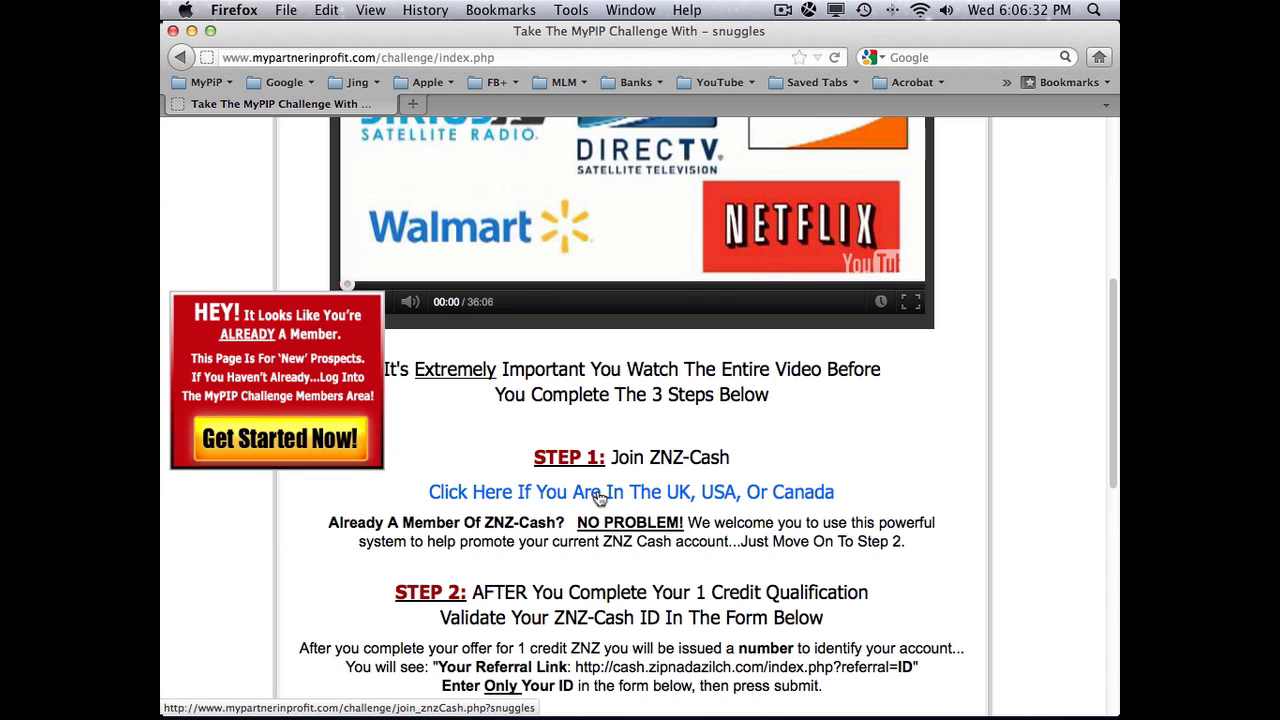
{"action": "right_click", "coordinate": [600, 498]}
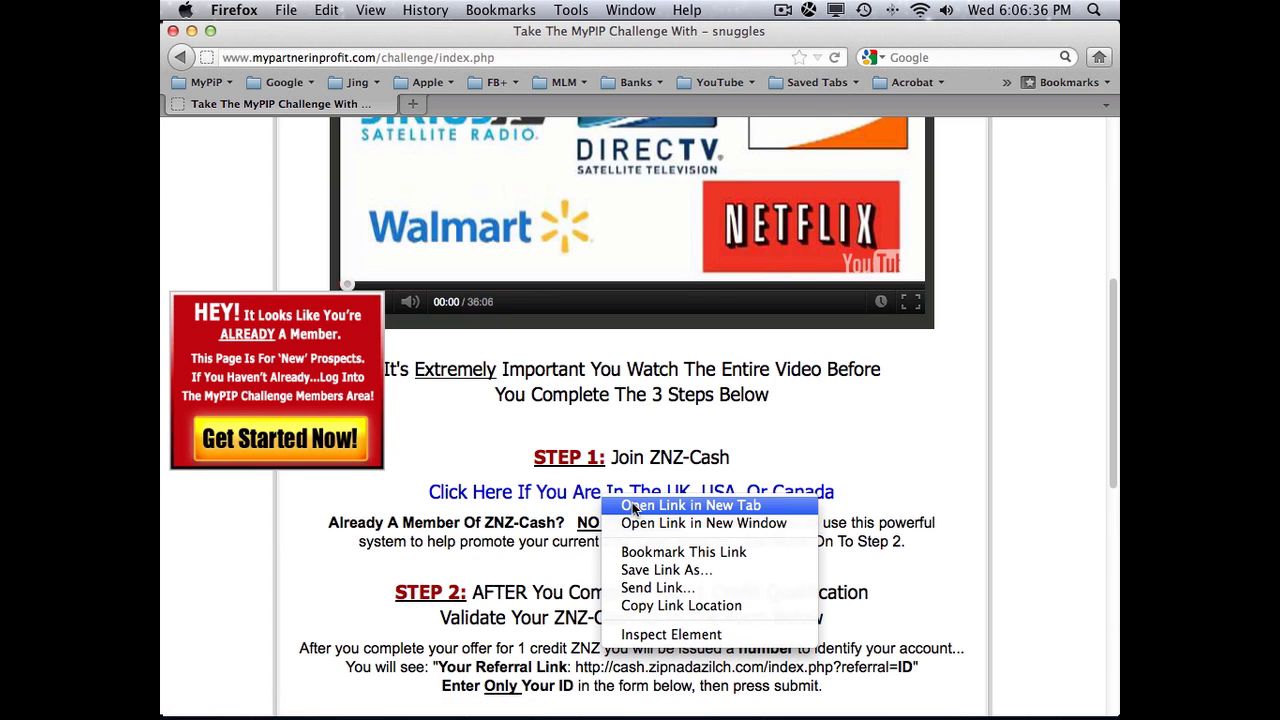
Step: Open the ZNZ-Cash join link in a new tab and view its Sign Up form
{"action": "left_click", "coordinate": [632, 505]}
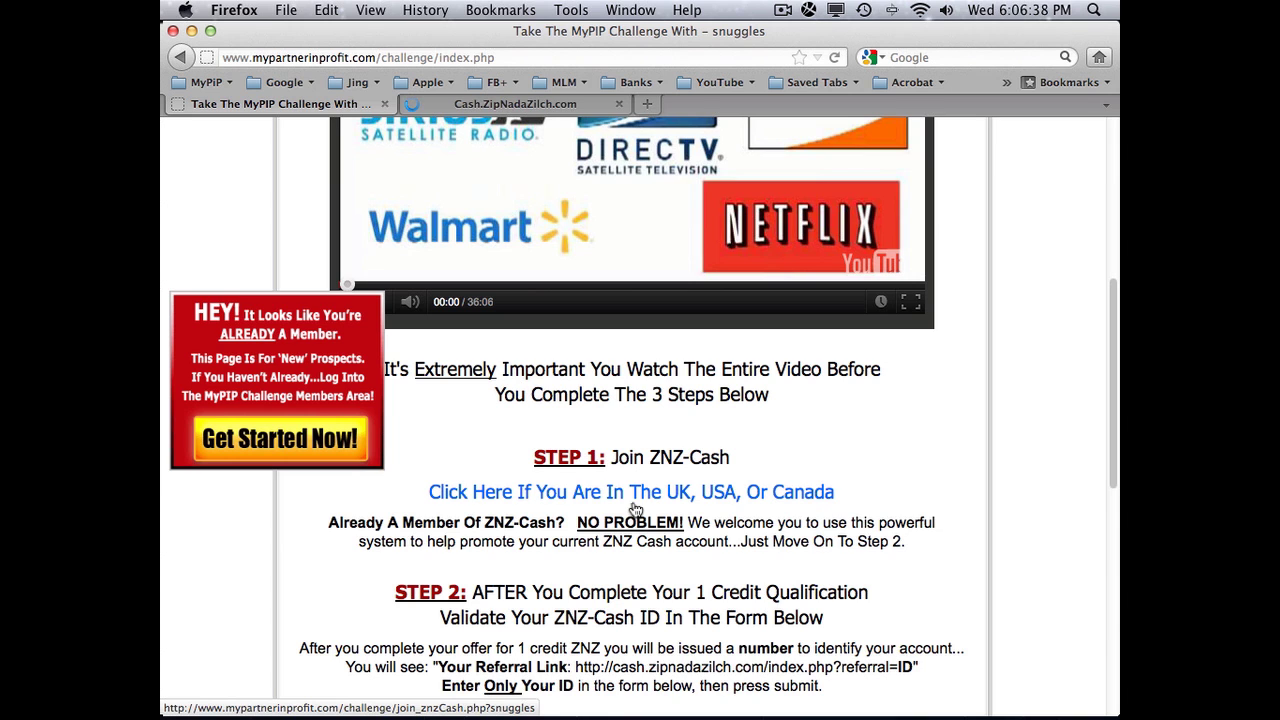
{"action": "left_click", "coordinate": [515, 104]}
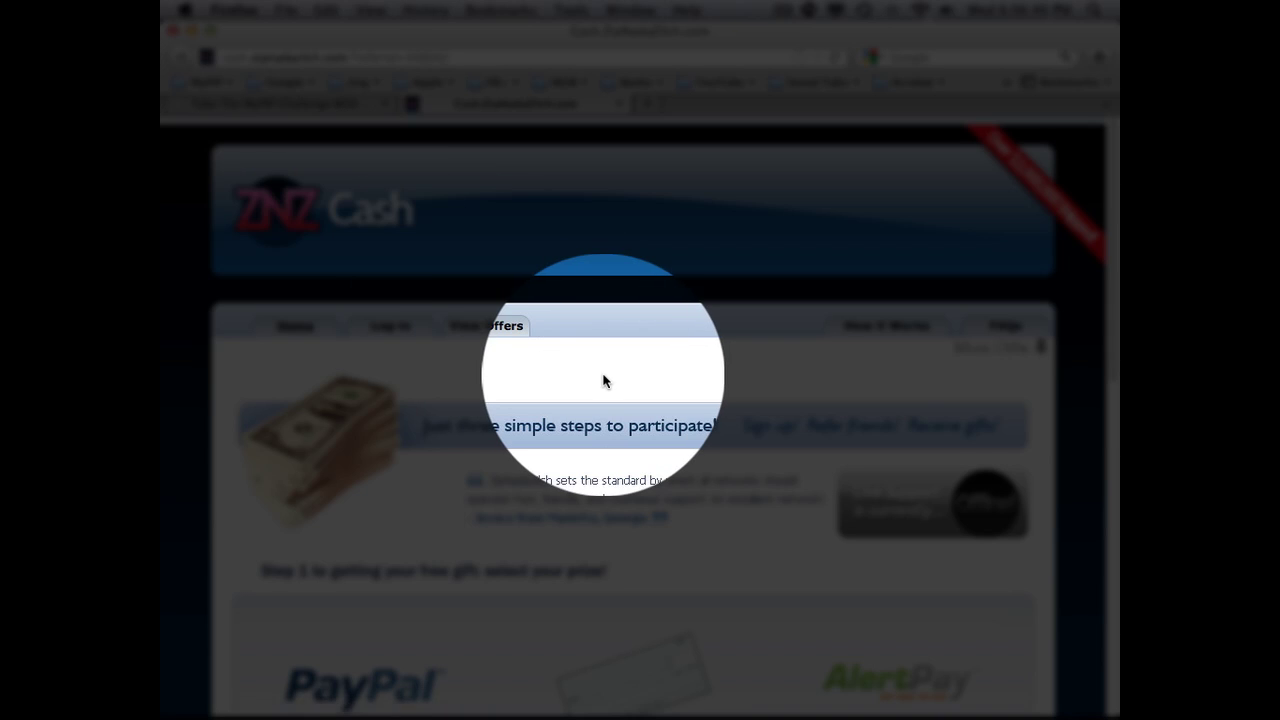
{"action": "scroll", "coordinate": [603, 380], "scroll_direction": "down", "scroll_amount": 10}
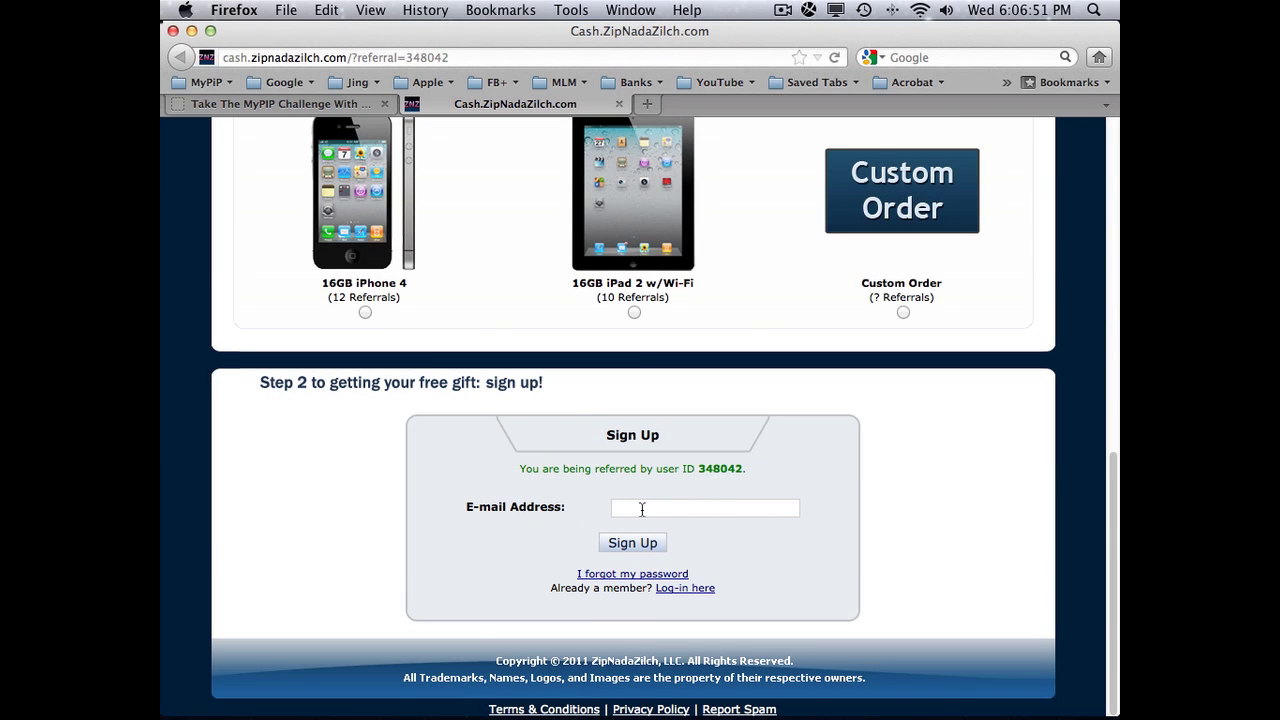
{"action": "left_click", "coordinate": [642, 509]}
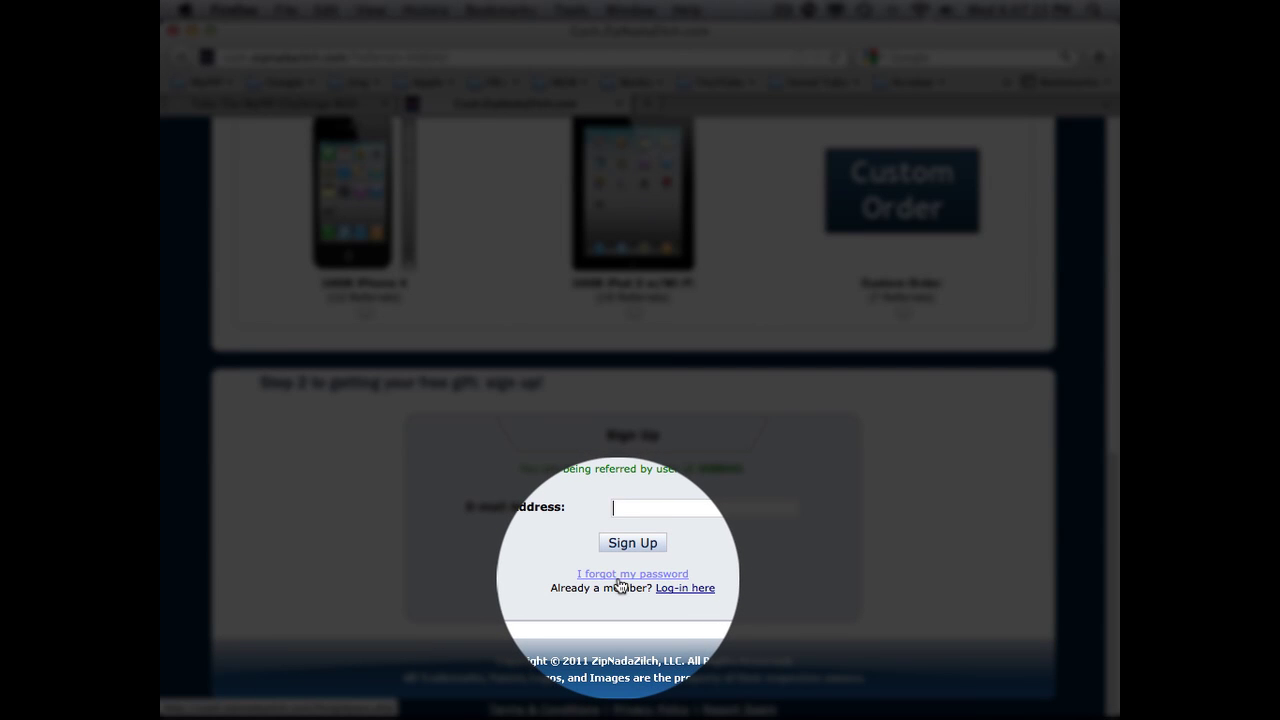
{"action": "scroll", "coordinate": [618, 578], "scroll_direction": "up", "scroll_amount": 10}
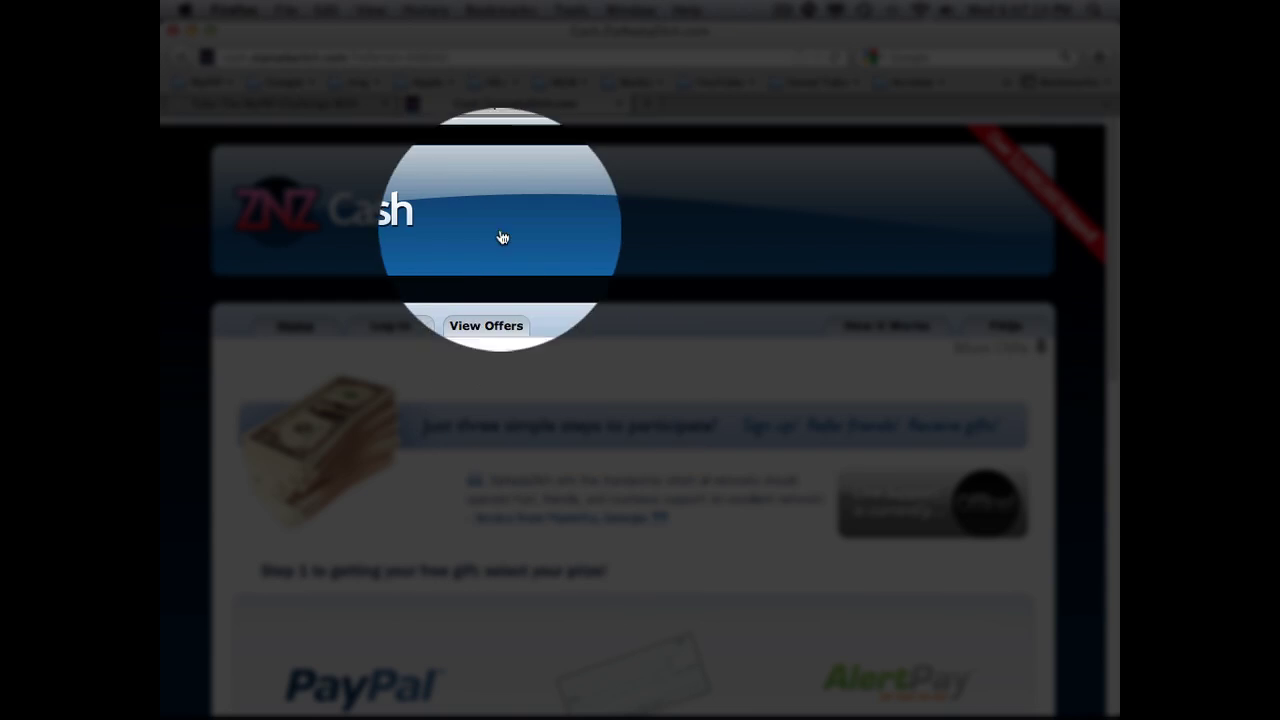
Step: Go back to the MyPIP Challenge tab and scroll down to the Step 2 form
{"action": "left_click", "coordinate": [330, 104]}
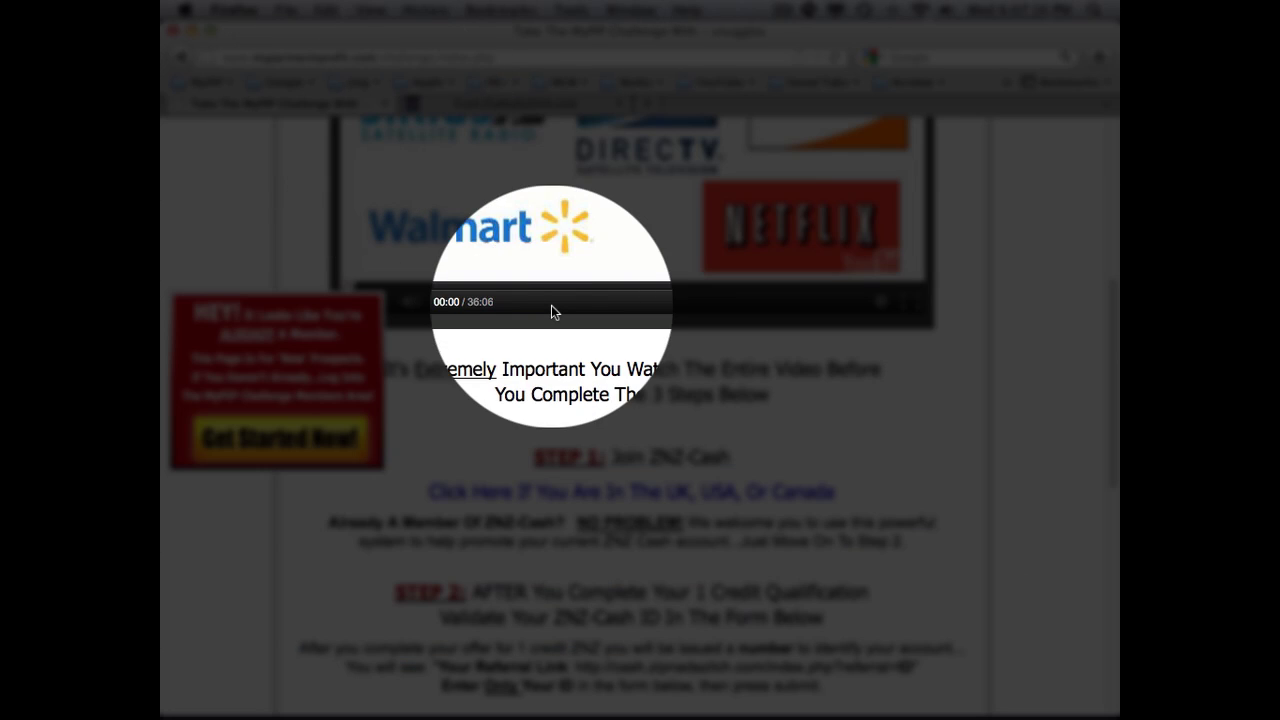
{"action": "scroll", "coordinate": [684, 420], "scroll_direction": "down", "scroll_amount": 3}
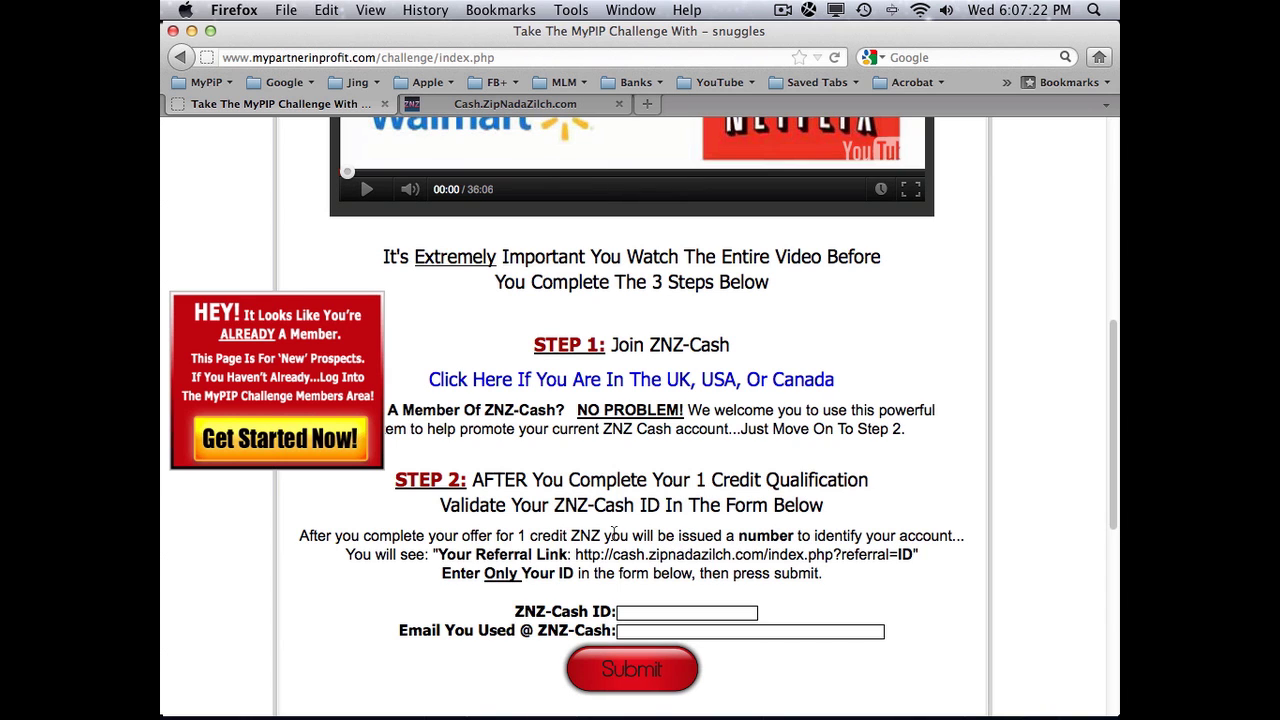
{"action": "scroll", "coordinate": [645, 553], "scroll_direction": "down", "scroll_amount": 3}
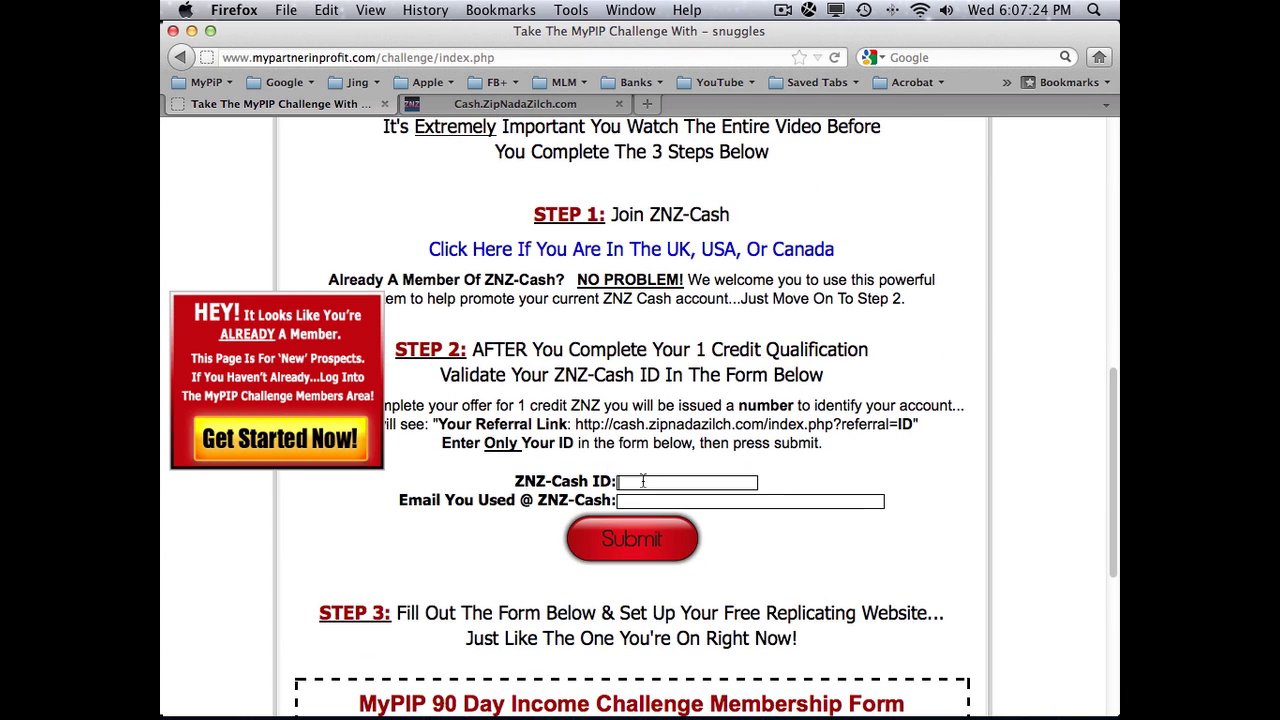
Step: Log in to the ZNZ Cash member account
{"action": "left_click", "coordinate": [510, 104]}
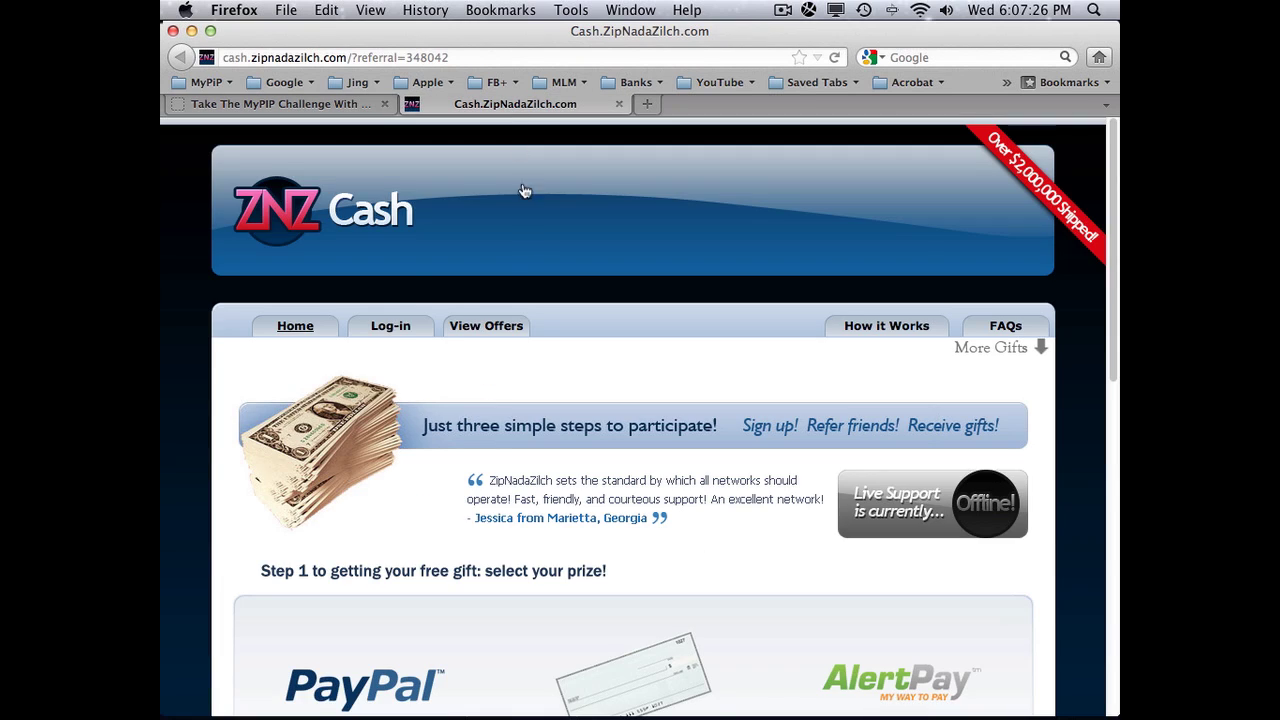
{"action": "left_click", "coordinate": [395, 330]}
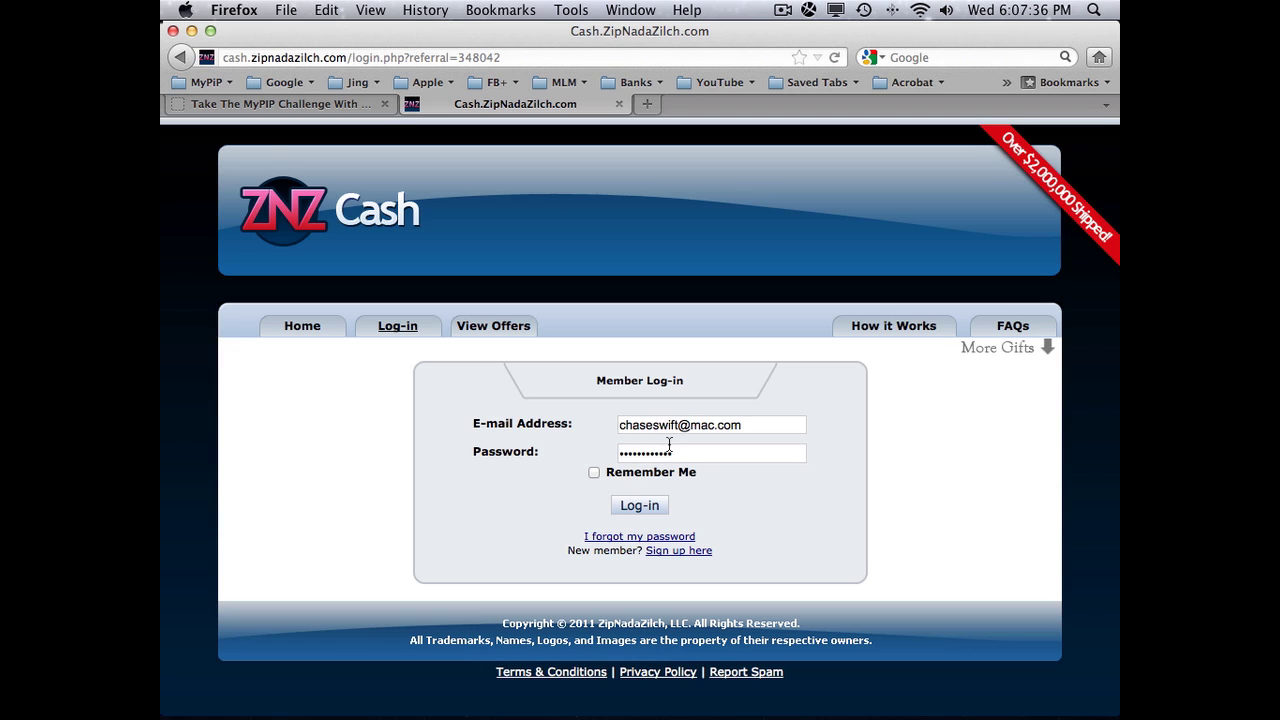
{"action": "left_click", "coordinate": [638, 505]}
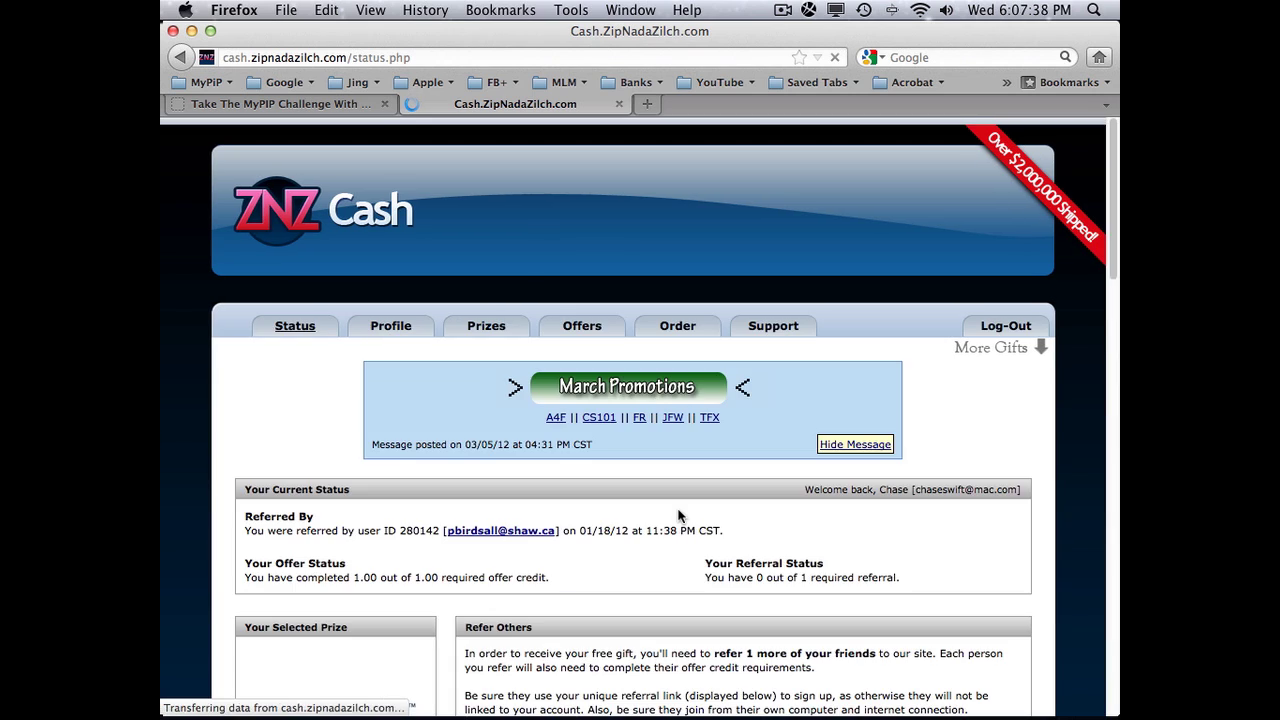
Step: Select the full referral link with the account ID, then return to the MyPIP Challenge tab
{"action": "scroll", "coordinate": [678, 515], "scroll_direction": "down", "scroll_amount": 10}
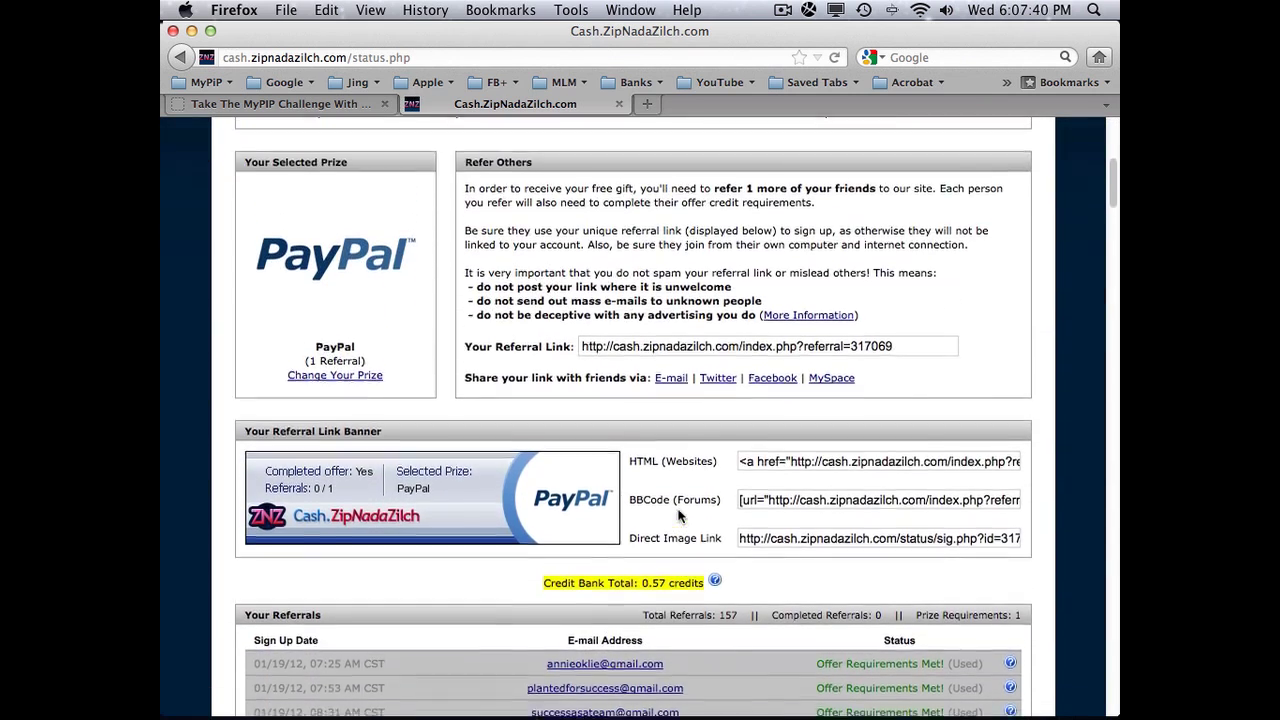
{"action": "scroll", "coordinate": [678, 515], "scroll_direction": "up", "scroll_amount": 1}
{"action": "left_click", "coordinate": [862, 397]}
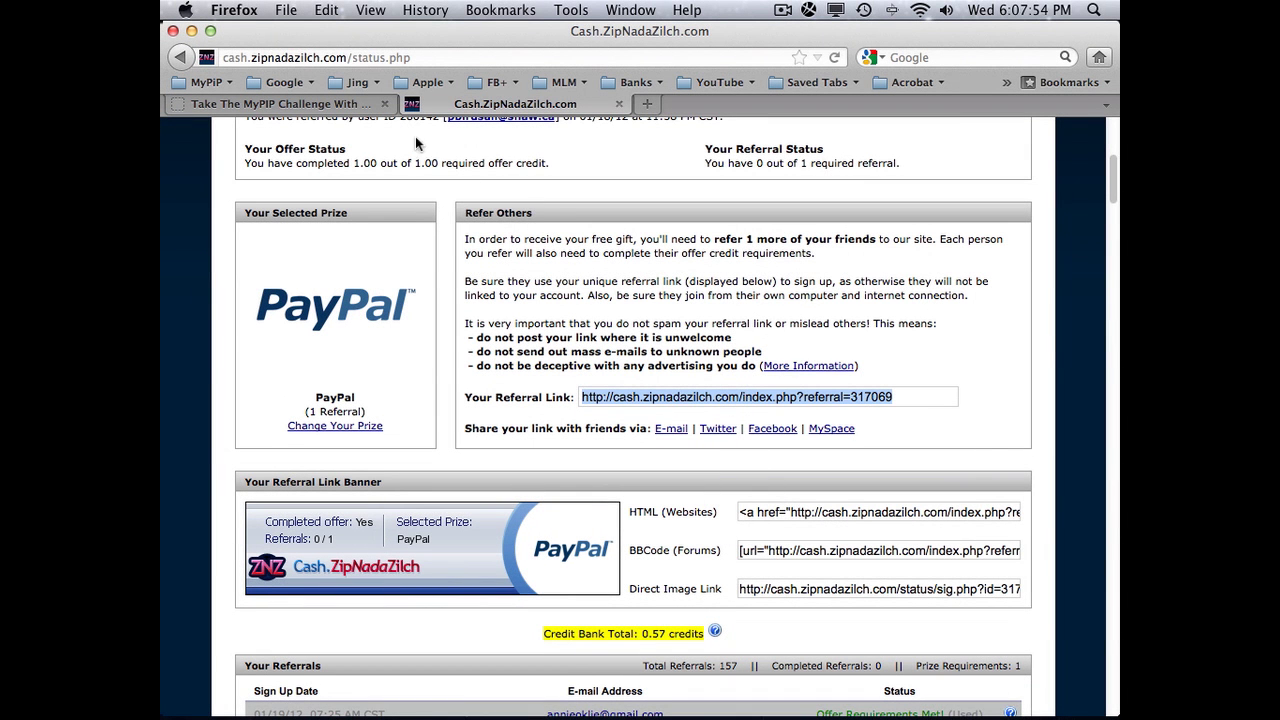
{"action": "left_click", "coordinate": [316, 104]}
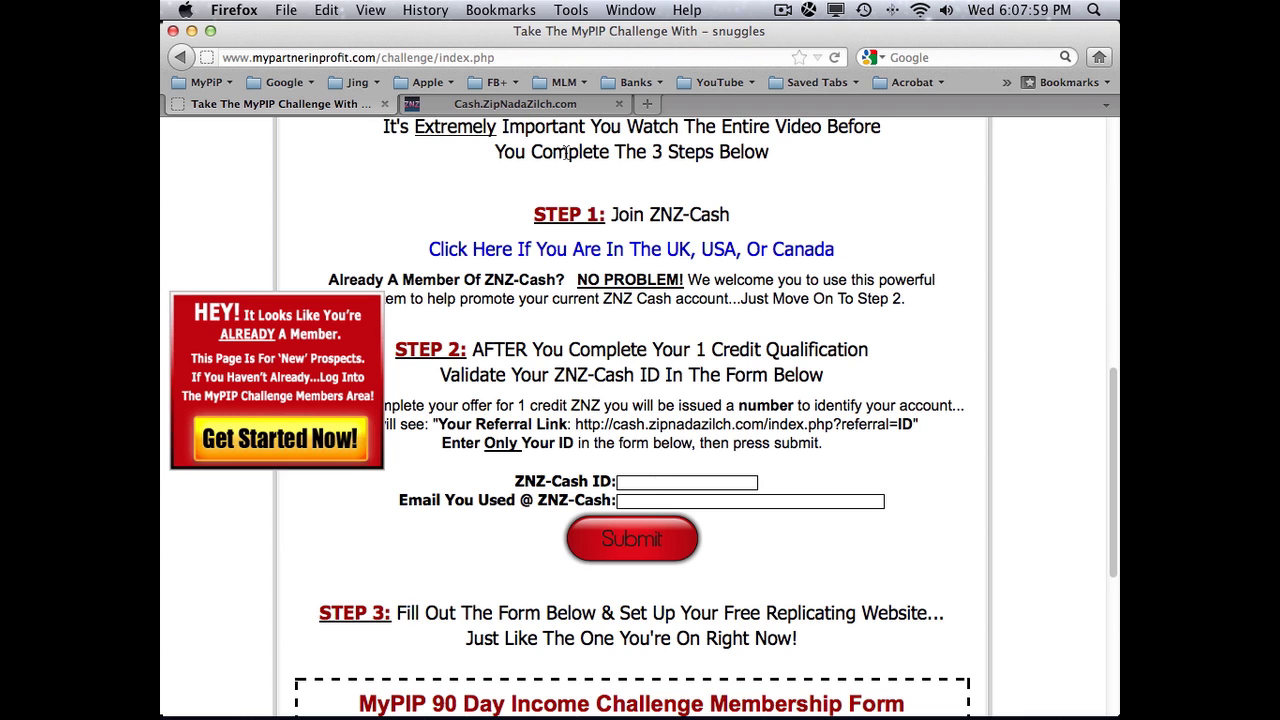
{"action": "left_click", "coordinate": [540, 108]}
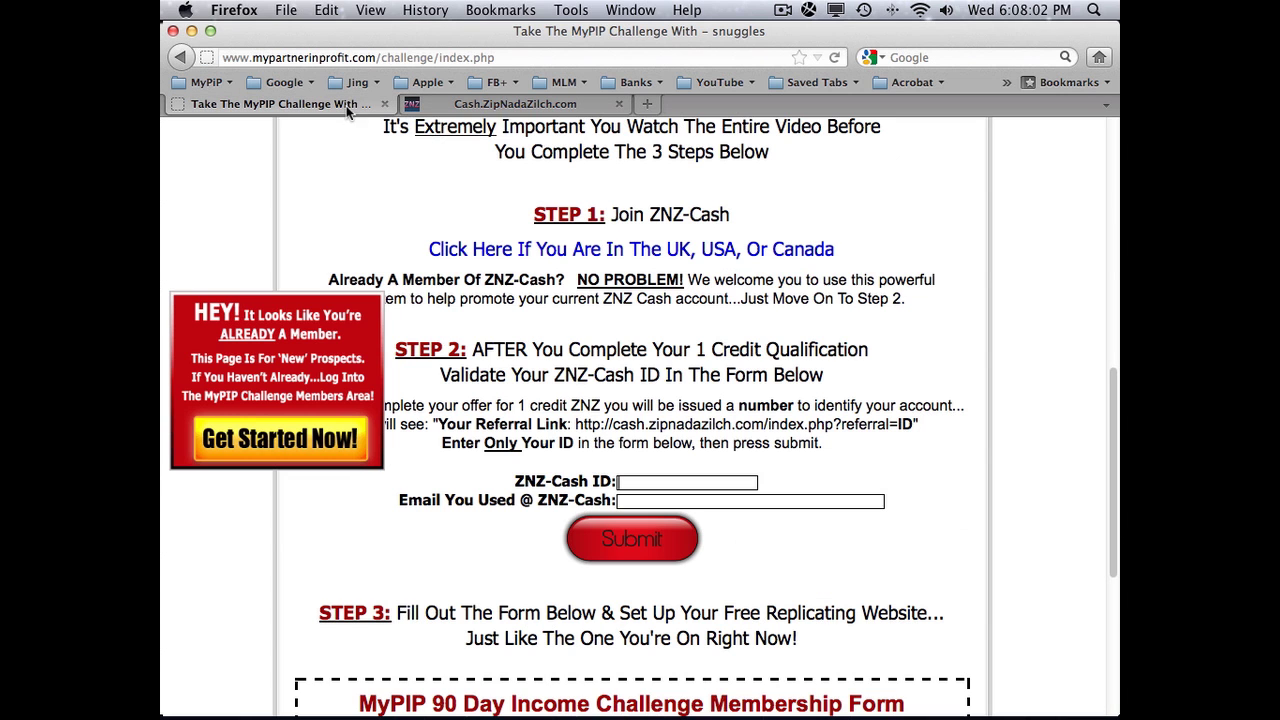
{"action": "left_click", "coordinate": [352, 110]}
{"action": "left_click", "coordinate": [632, 500]}
{"action": "left_click_drag", "start_coordinate": [575, 425], "coordinate": [912, 424]}
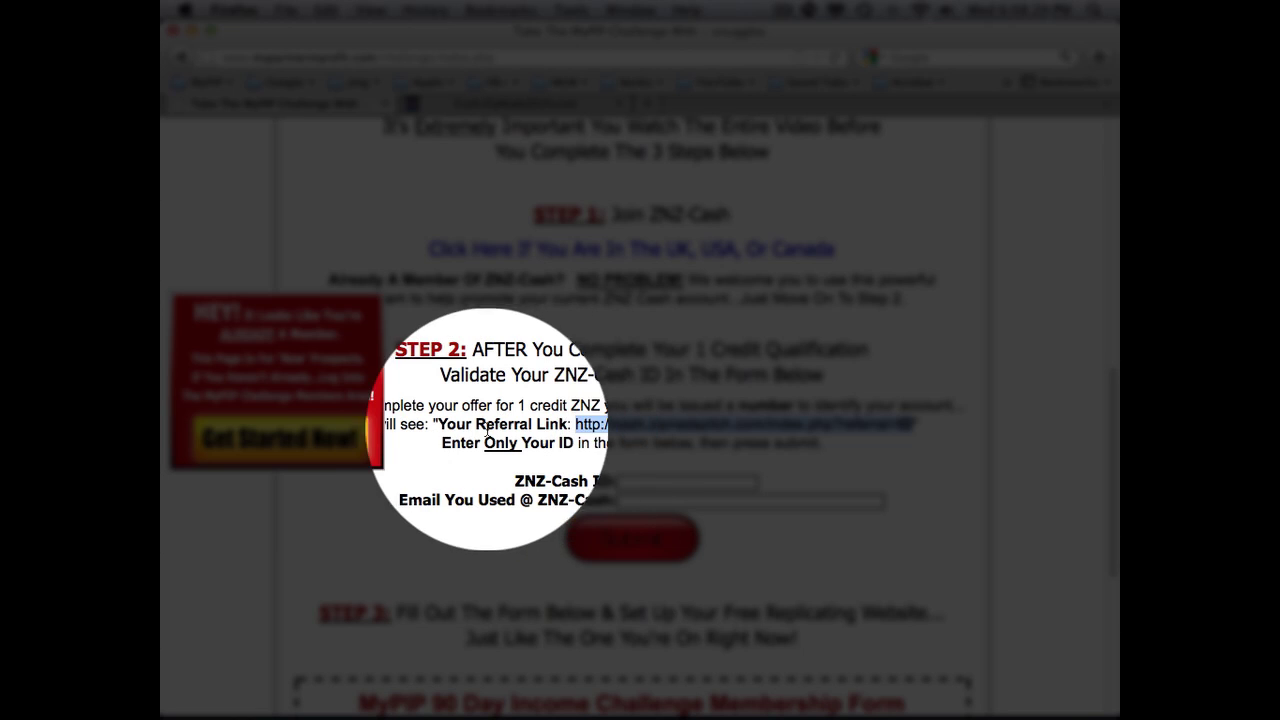
{"action": "left_click_drag", "start_coordinate": [442, 443], "coordinate": [824, 443]}
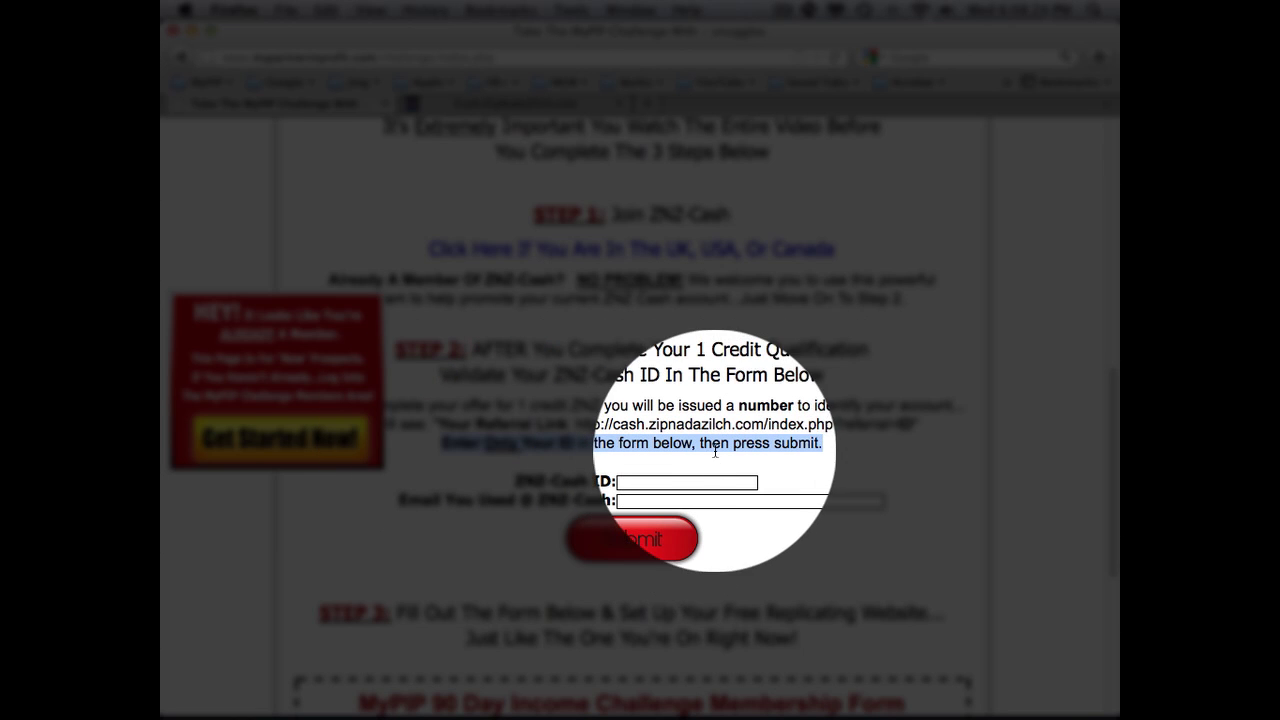
{"action": "left_click", "coordinate": [549, 107]}
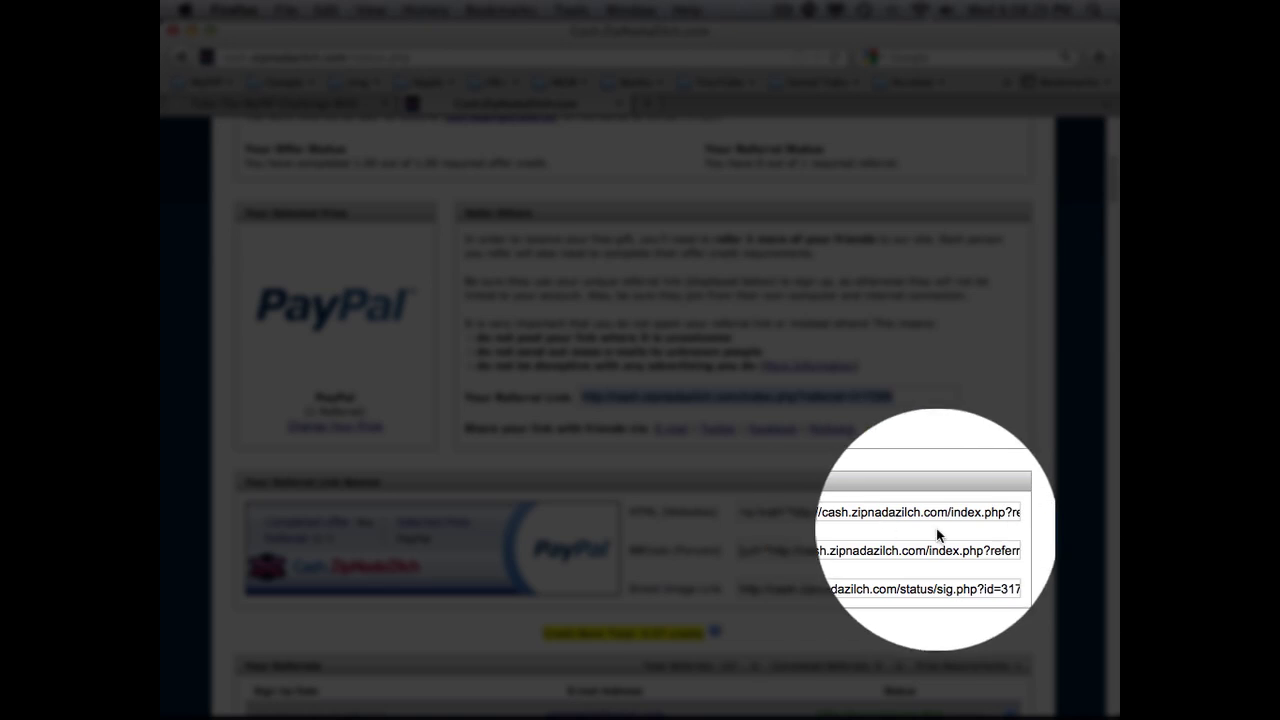
{"action": "left_click", "coordinate": [971, 590]}
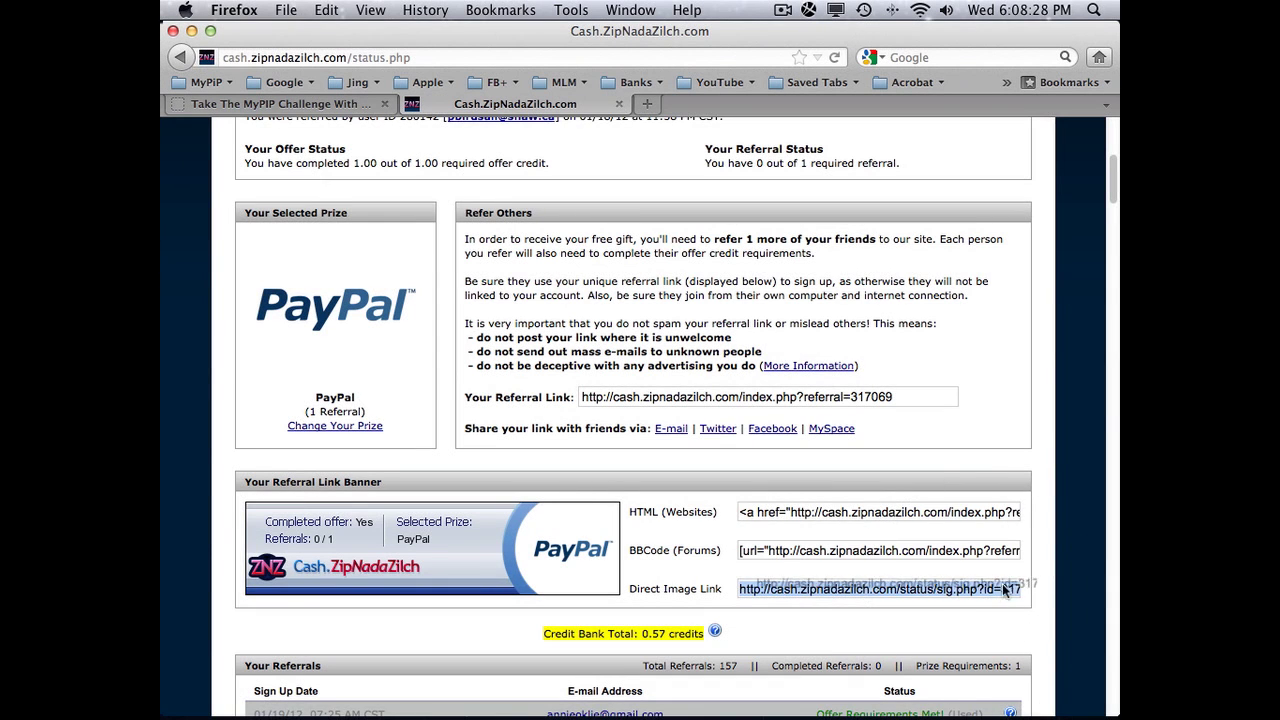
{"action": "scroll", "coordinate": [937, 583], "scroll_direction": "down", "scroll_amount": 3}
{"action": "scroll", "coordinate": [937, 583], "scroll_direction": "up", "scroll_amount": 2}
{"action": "scroll", "coordinate": [944, 586], "scroll_direction": "up", "scroll_amount": 3}
{"action": "left_click", "coordinate": [875, 537]}
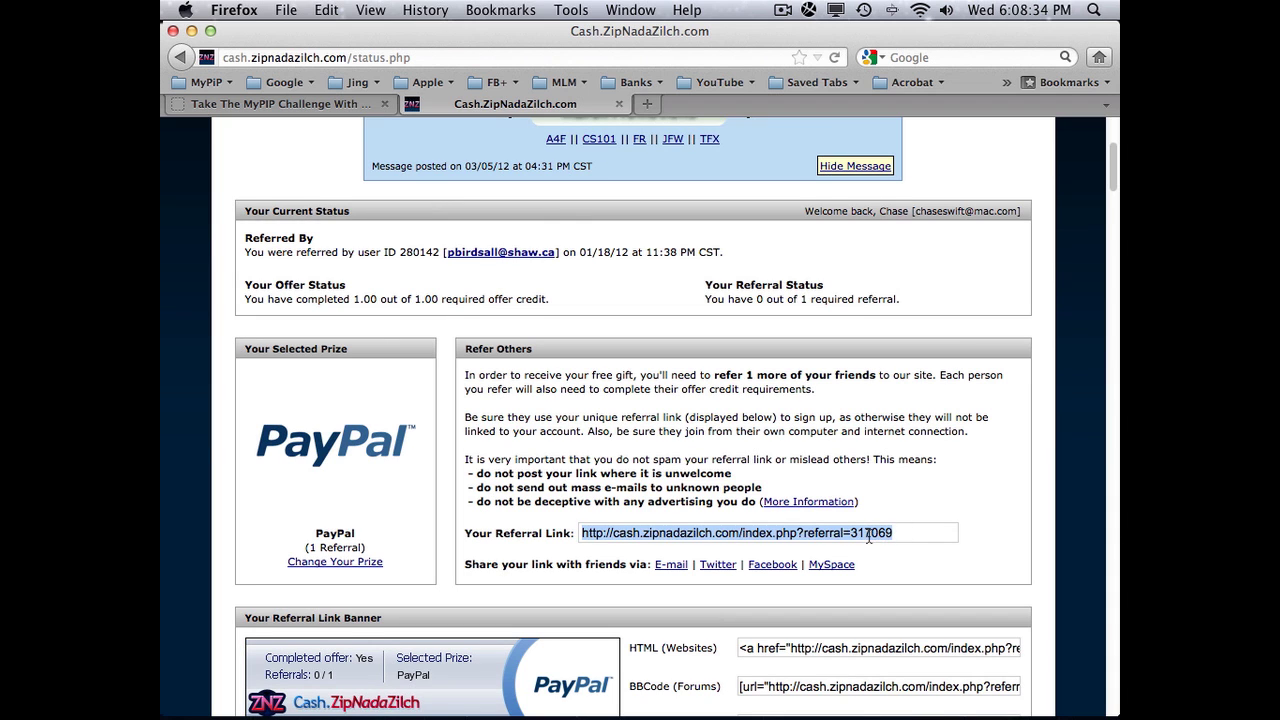
{"action": "left_click", "coordinate": [310, 104]}
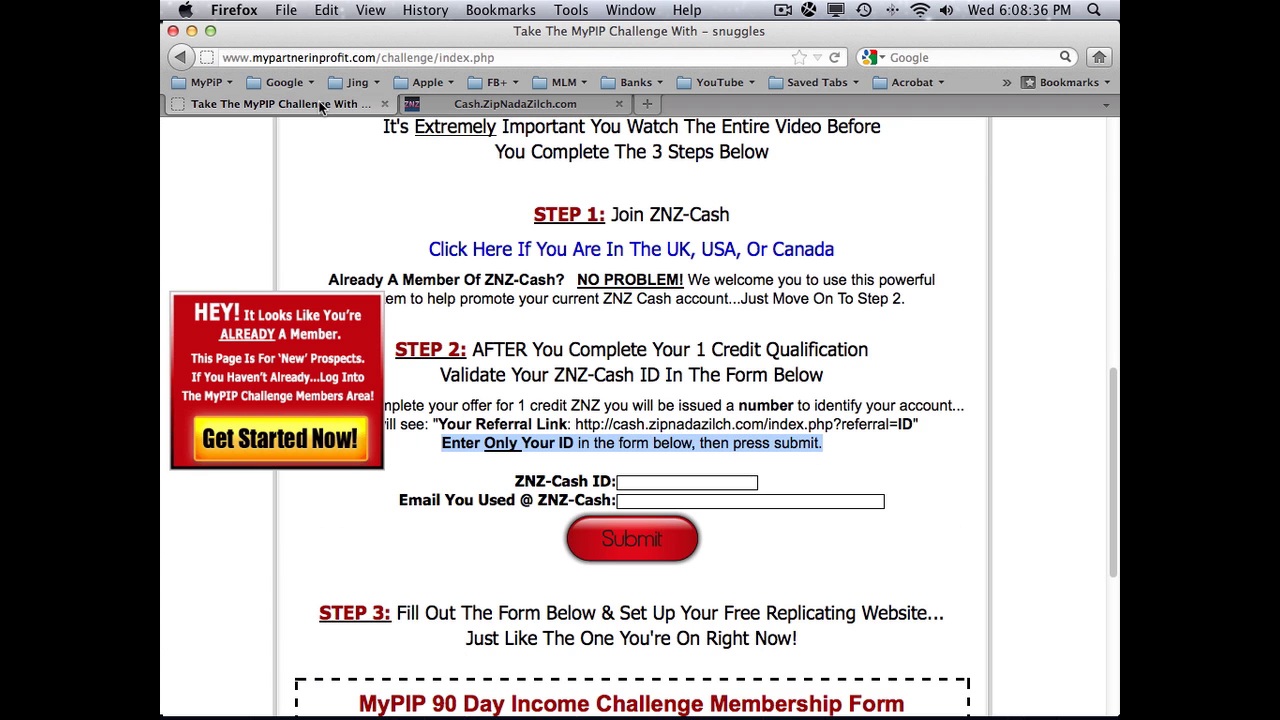
Step: Enter the ZNZ-Cash account ID and the account's e-mail address in the Step 2 fields
{"action": "left_click", "coordinate": [648, 482]}
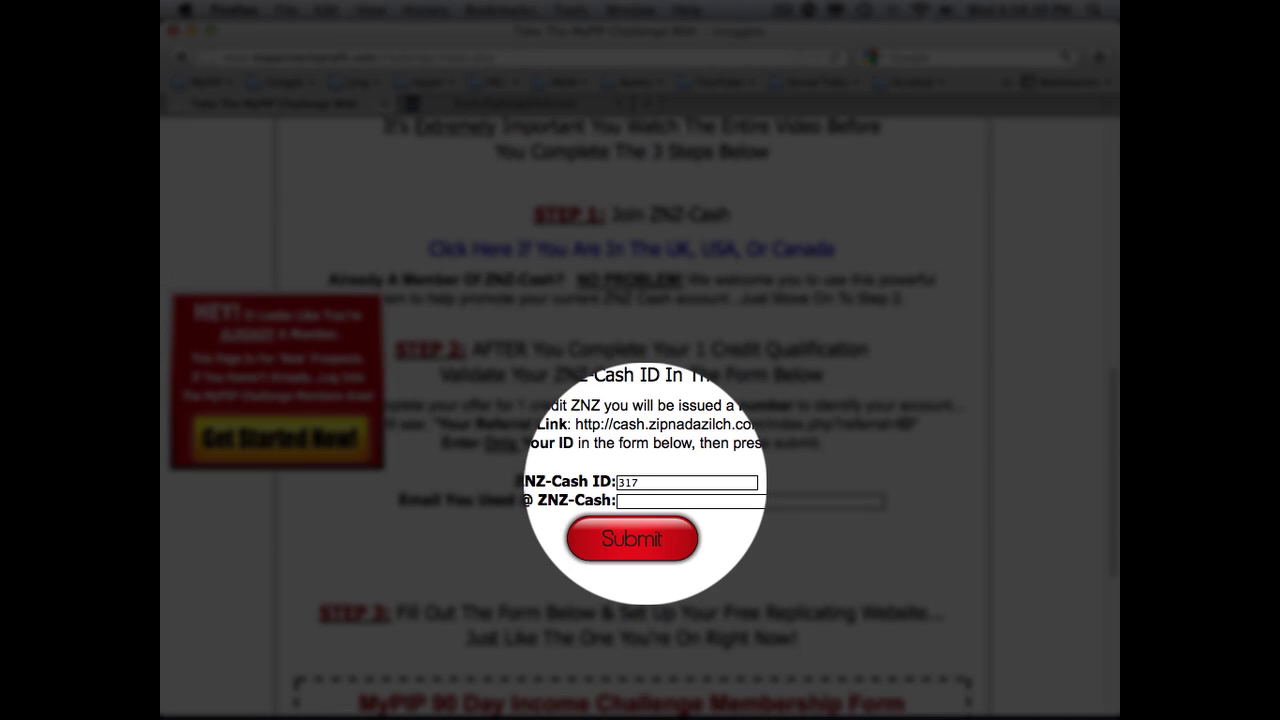
{"action": "left_click", "coordinate": [648, 501]}
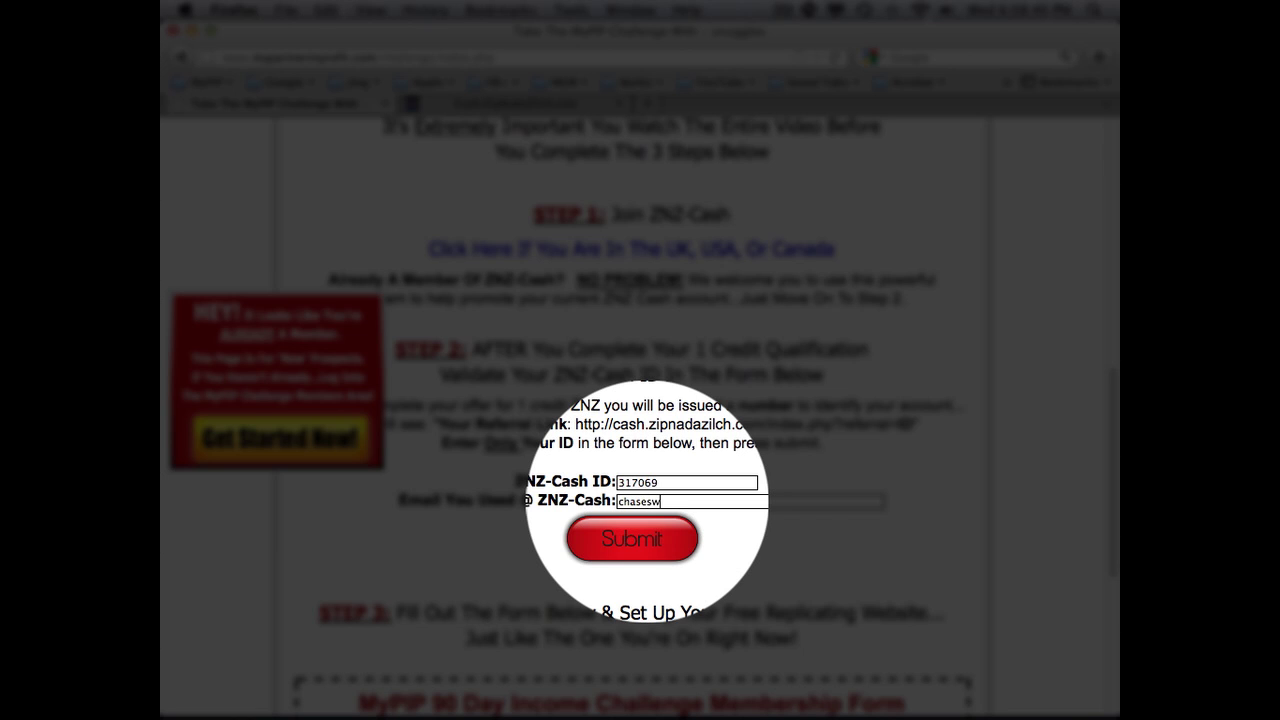
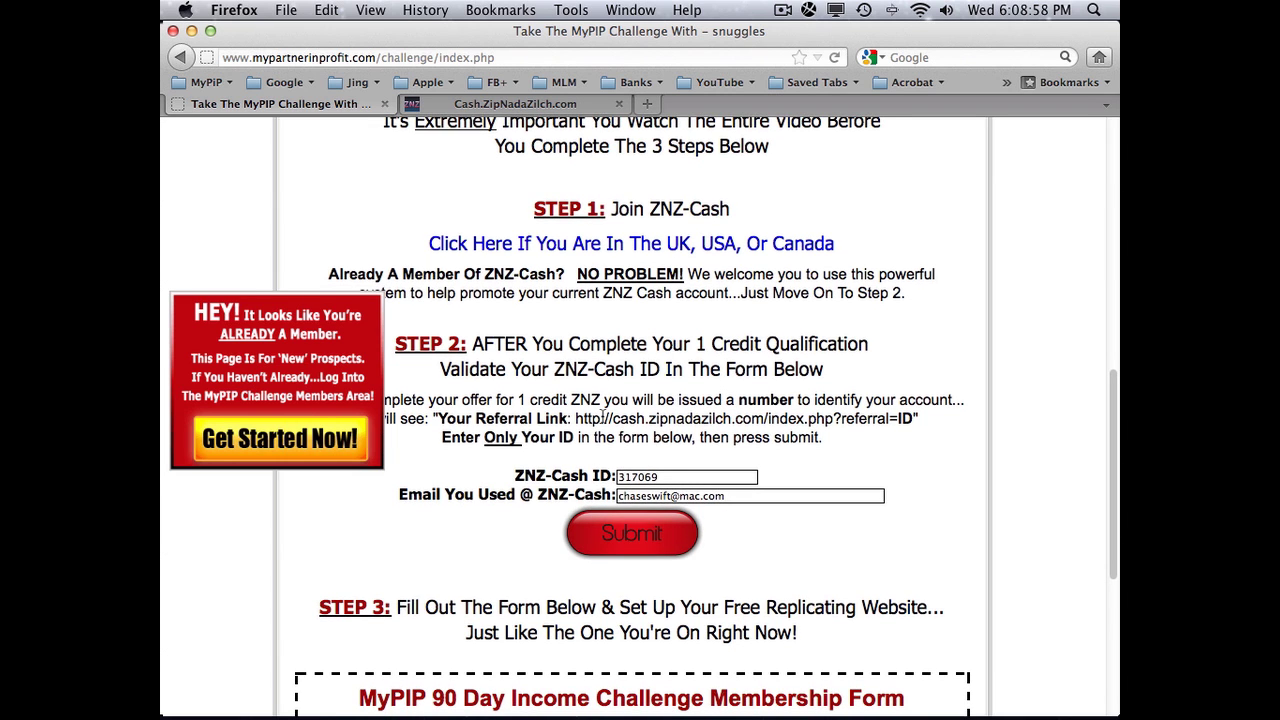
Step: Scroll down to the Step 3 membership form and focus its First Name and Phone Number fields
{"action": "scroll", "coordinate": [603, 421], "scroll_direction": "down", "scroll_amount": 1}
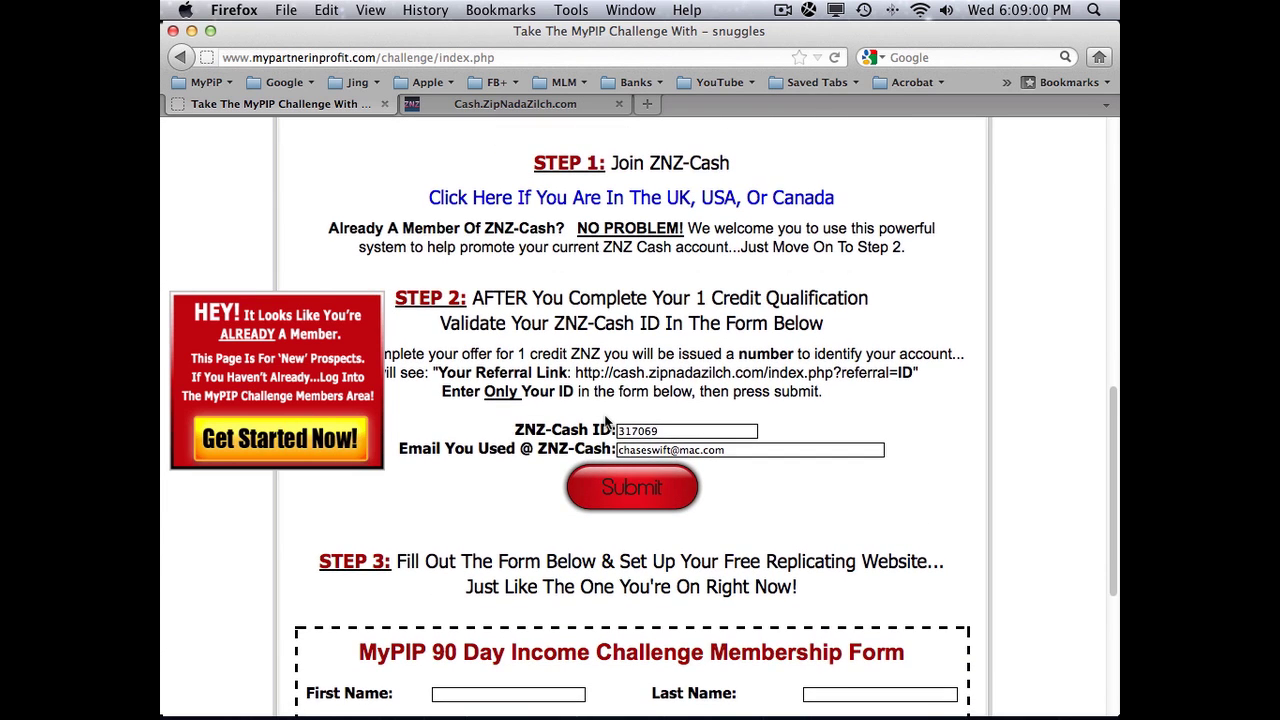
{"action": "scroll", "coordinate": [605, 421], "scroll_direction": "down", "scroll_amount": 1}
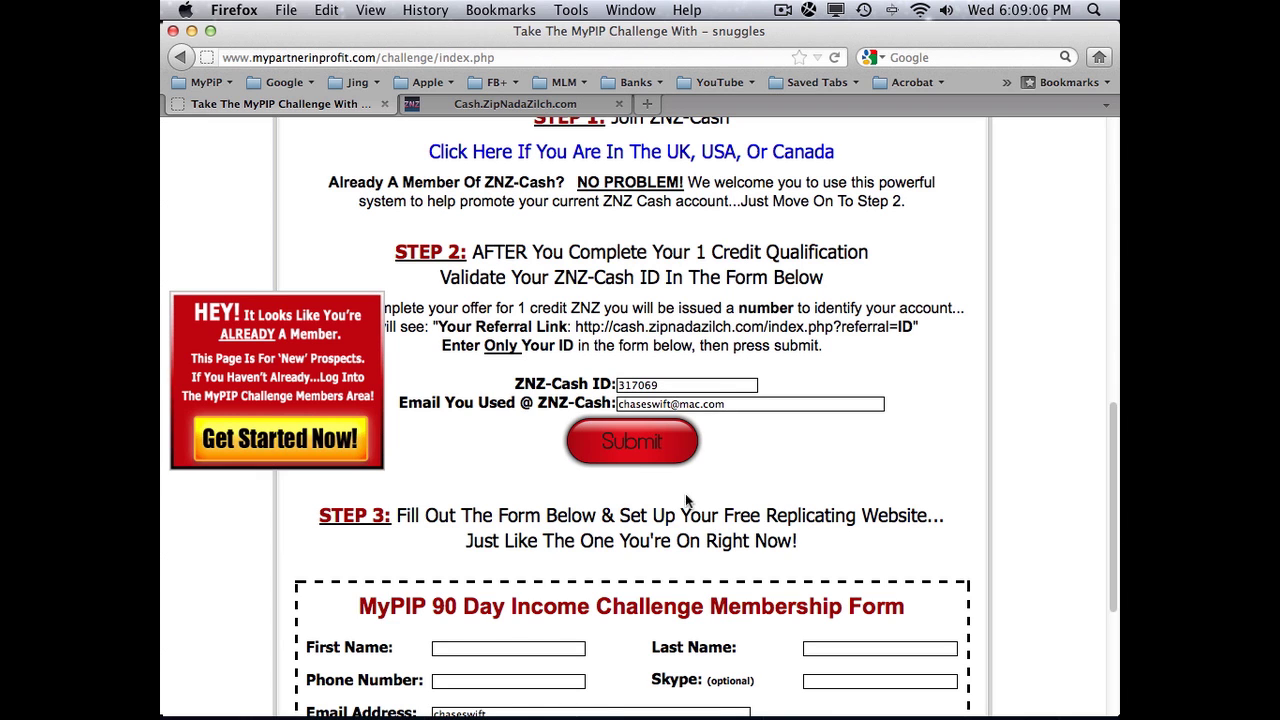
{"action": "scroll", "coordinate": [837, 537], "scroll_direction": "down", "scroll_amount": 1}
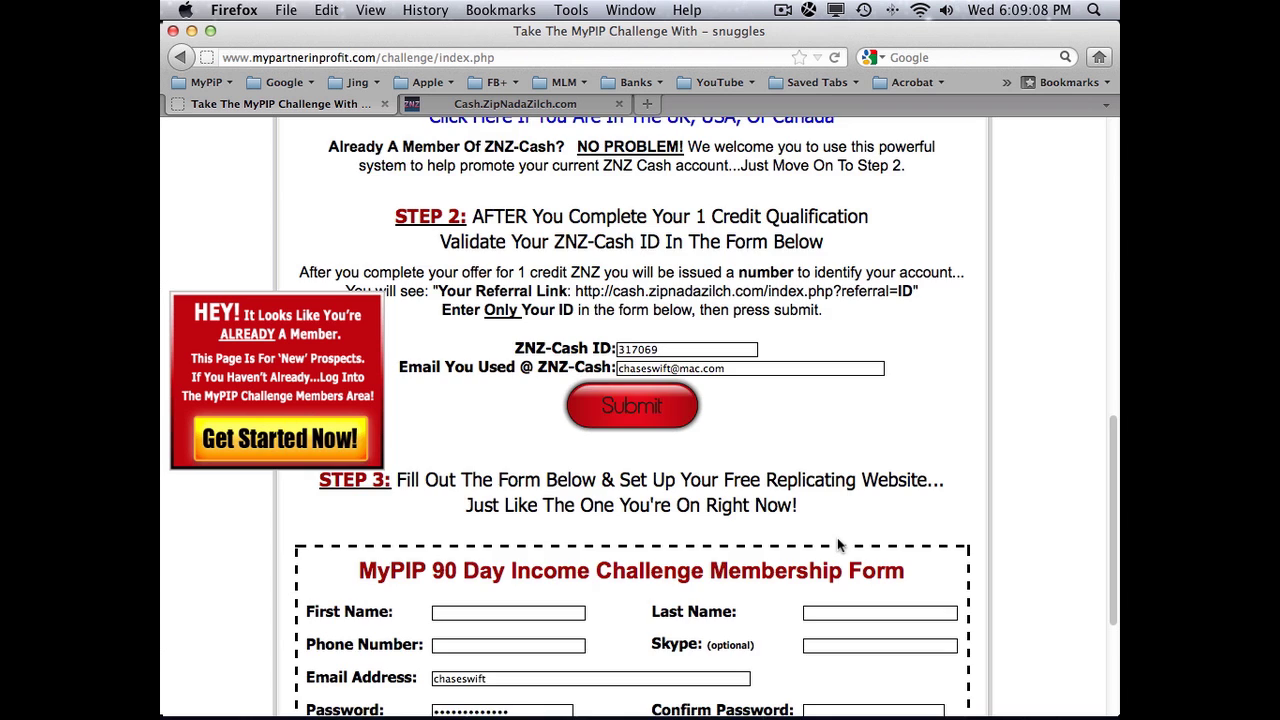
{"action": "scroll", "coordinate": [837, 545], "scroll_direction": "down", "scroll_amount": 6}
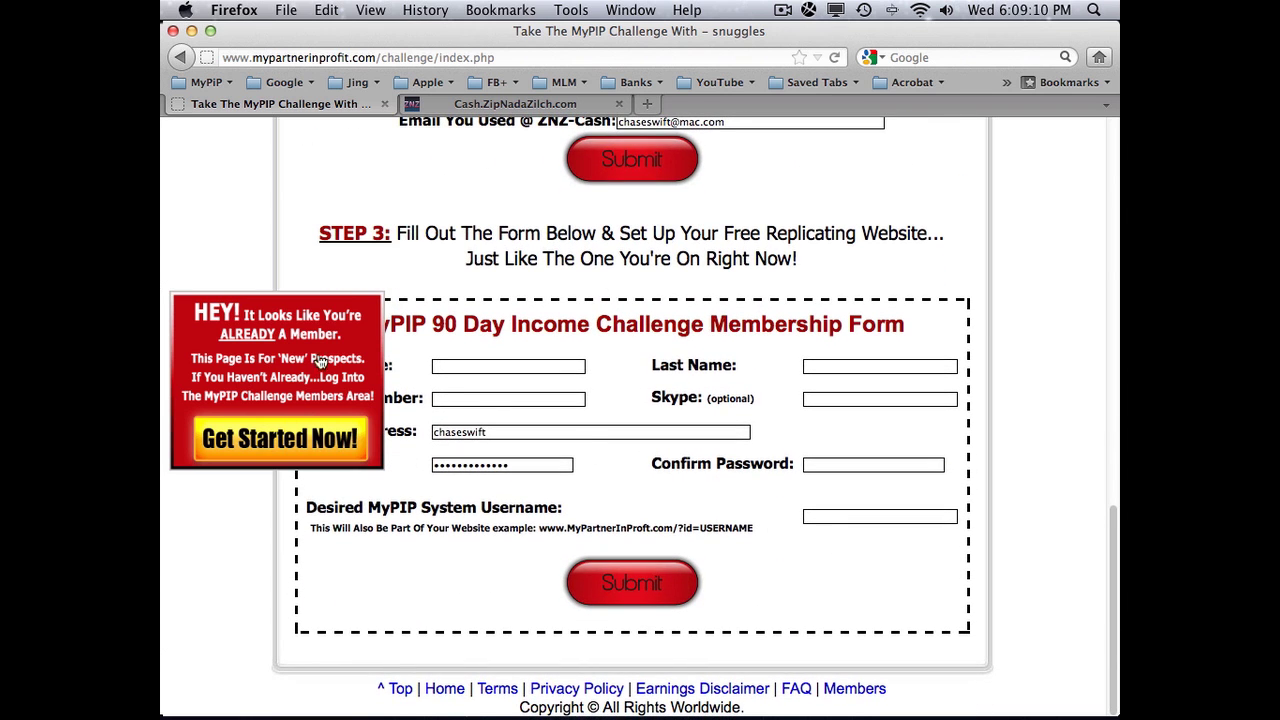
{"action": "scroll", "coordinate": [645, 408], "scroll_direction": "up", "scroll_amount": 5}
{"action": "scroll", "coordinate": [583, 406], "scroll_direction": "down", "scroll_amount": 2}
{"action": "left_click", "coordinate": [455, 483]}
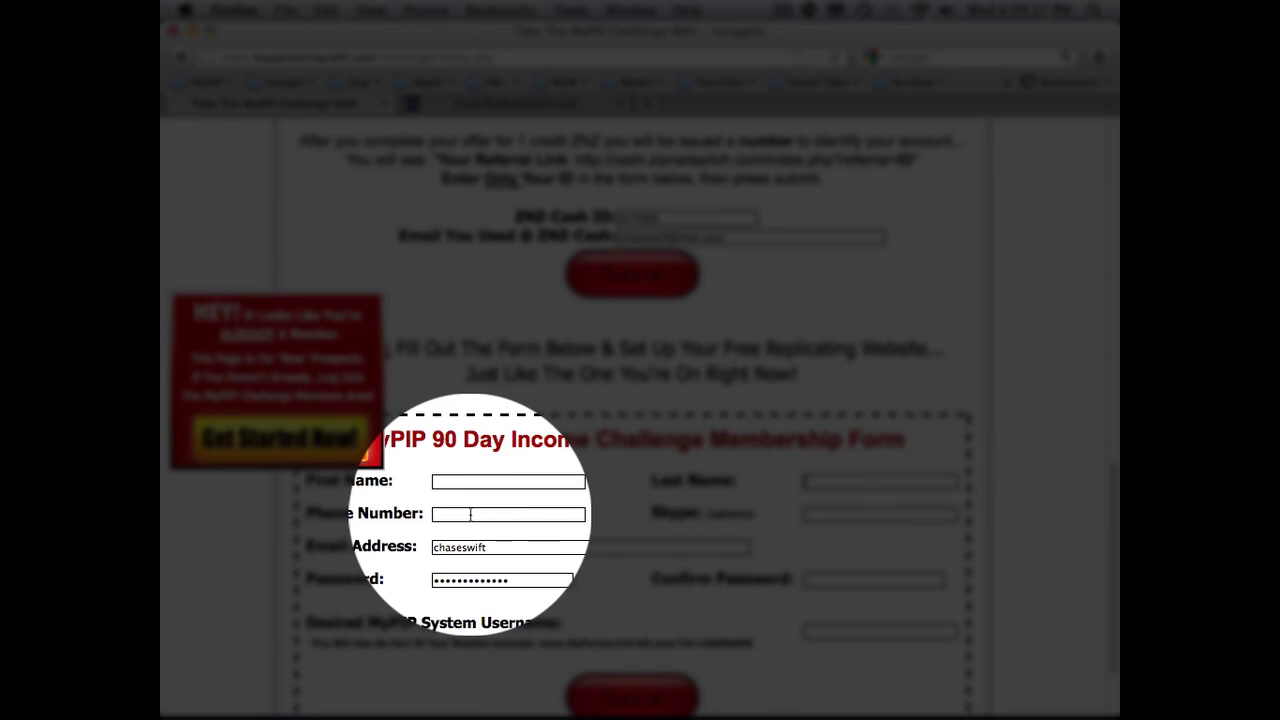
{"action": "left_click", "coordinate": [470, 514]}
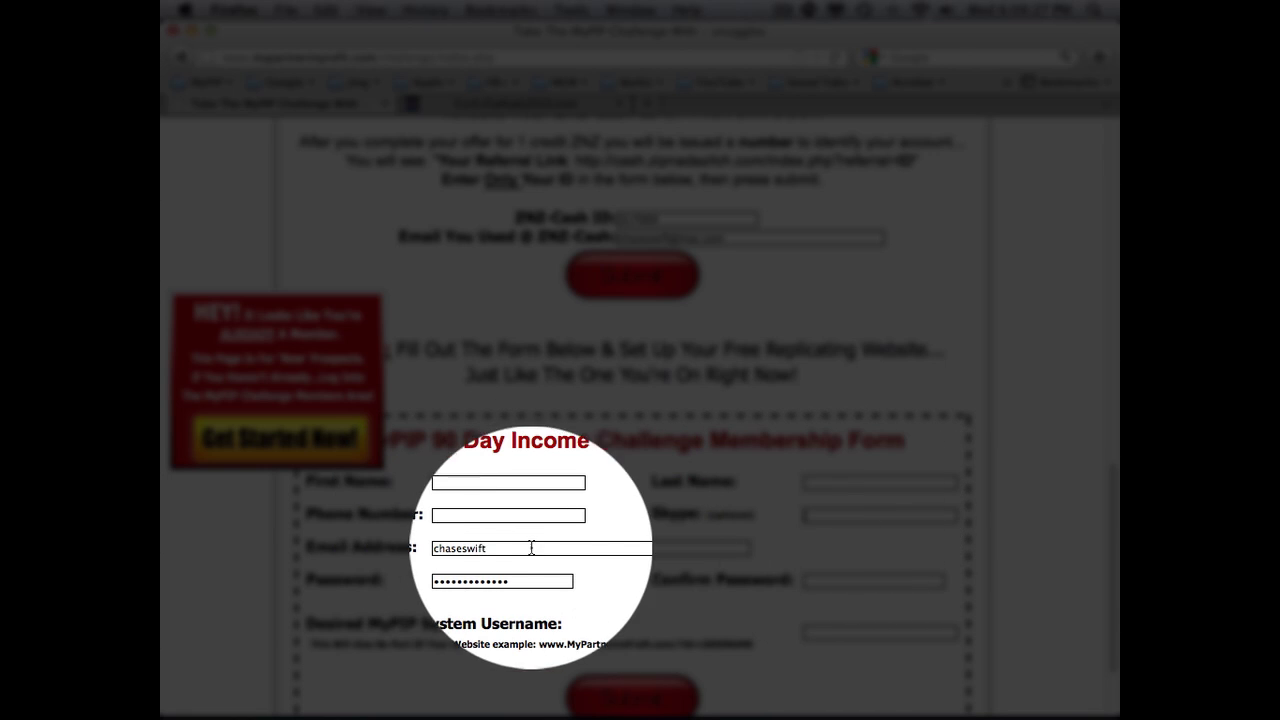
Step: Clear the prefilled Email Address and Password entries in the membership form
{"action": "double_click", "coordinate": [455, 547]}
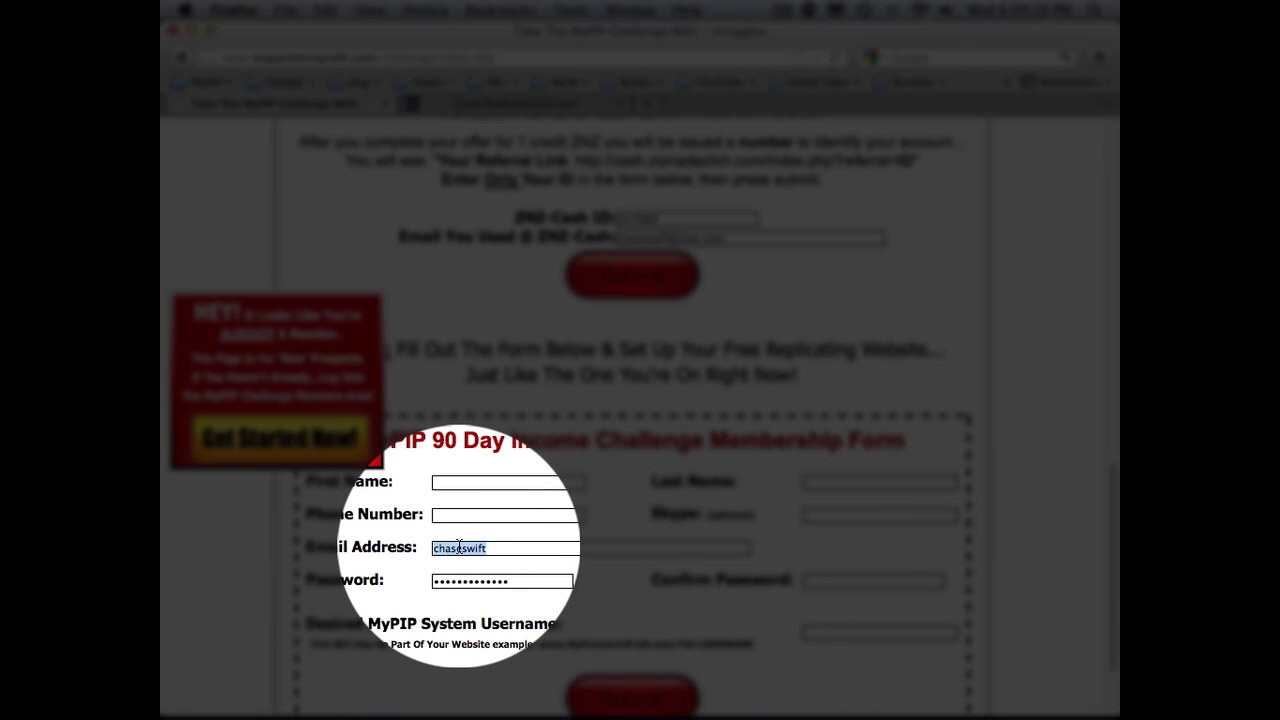
{"action": "key", "text": "BackSpace"}
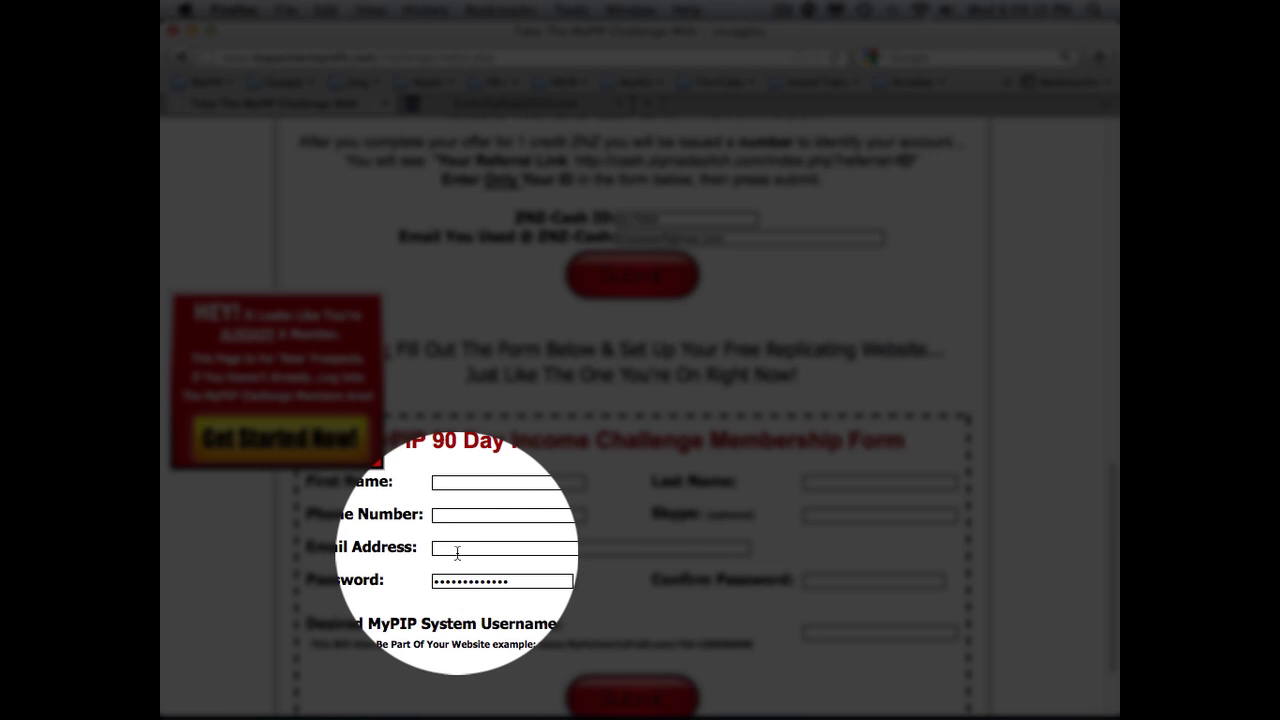
{"action": "left_click", "coordinate": [516, 584]}
{"action": "left_click_drag", "start_coordinate": [516, 584], "coordinate": [436, 584]}
{"action": "key", "text": "BackSpace"}
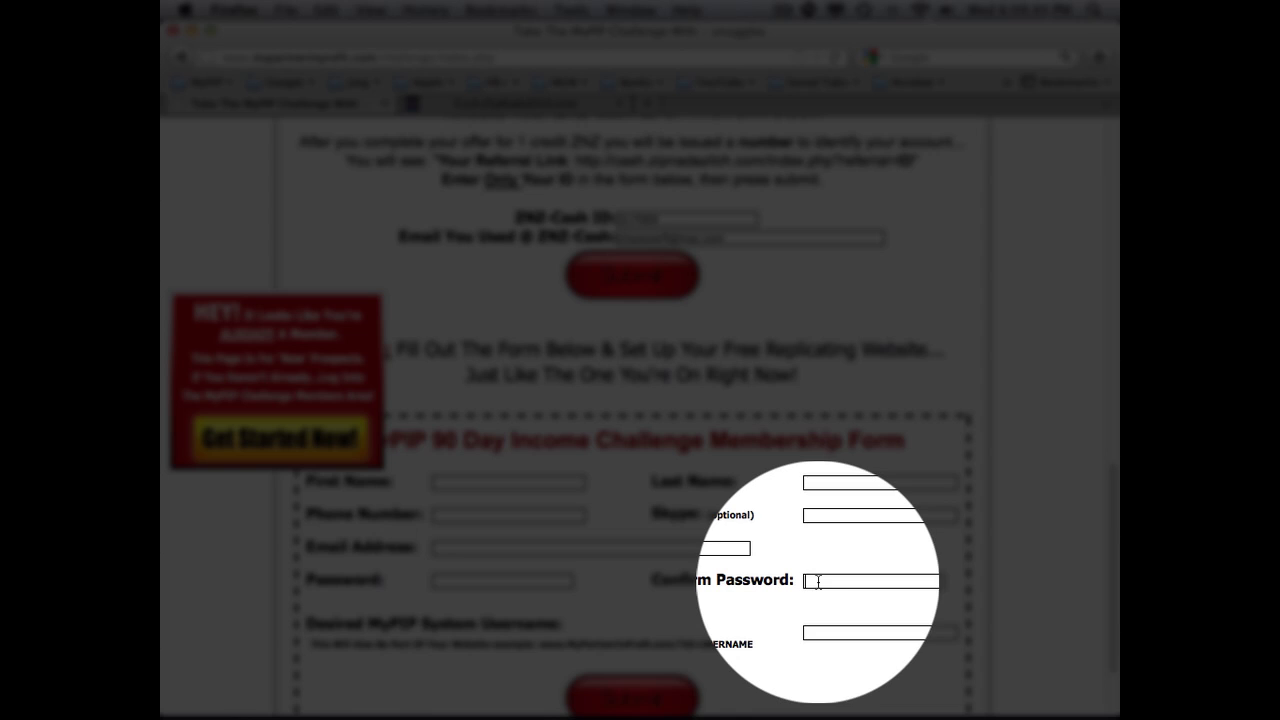
Step: Highlight the Username explanation and example address, then focus the Desired MyPIP System Username box
{"action": "scroll", "coordinate": [818, 581], "scroll_direction": "down", "scroll_amount": 1}
{"action": "double_click", "coordinate": [502, 570]}
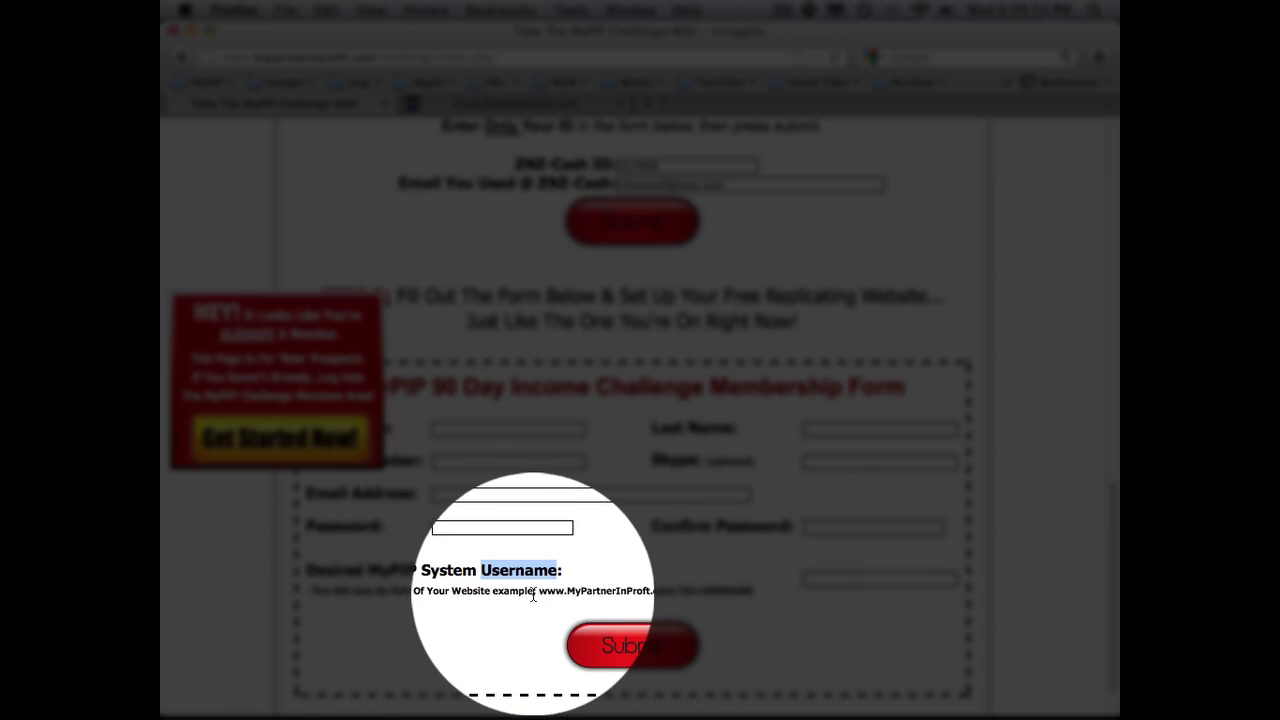
{"action": "left_click_drag", "start_coordinate": [540, 590], "coordinate": [753, 593]}
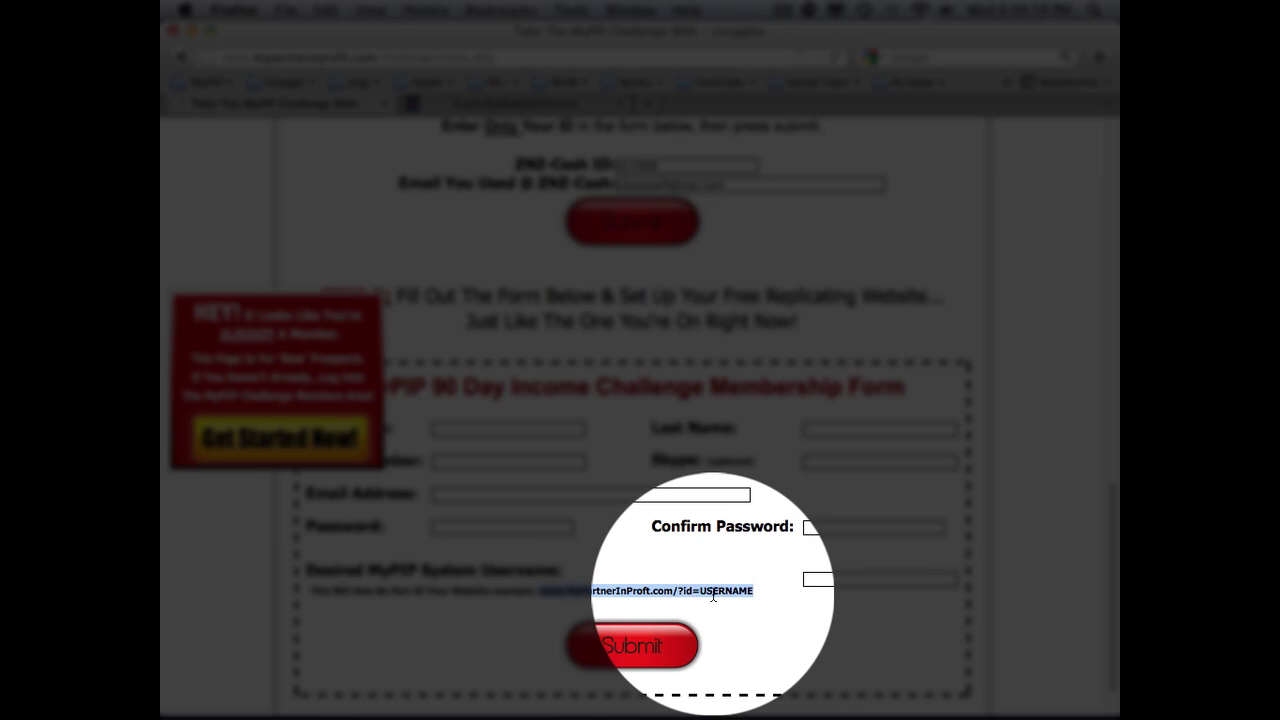
{"action": "double_click", "coordinate": [720, 592]}
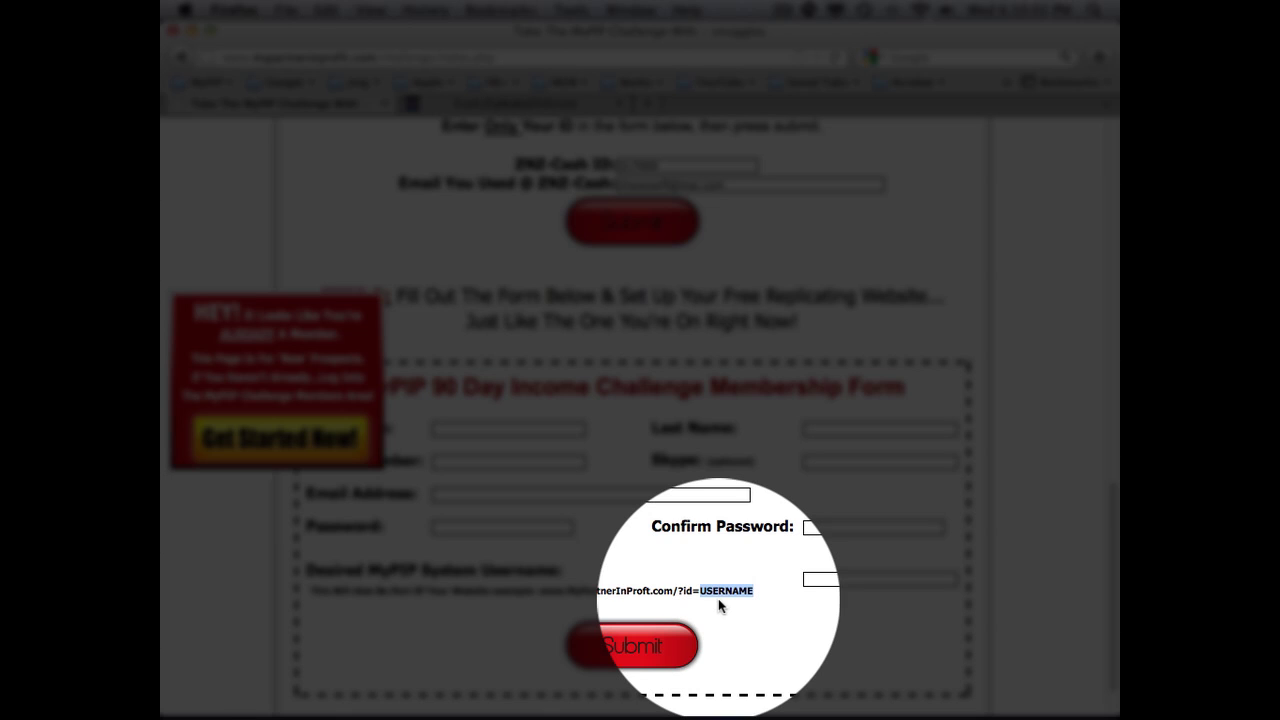
{"action": "left_click", "coordinate": [816, 579]}
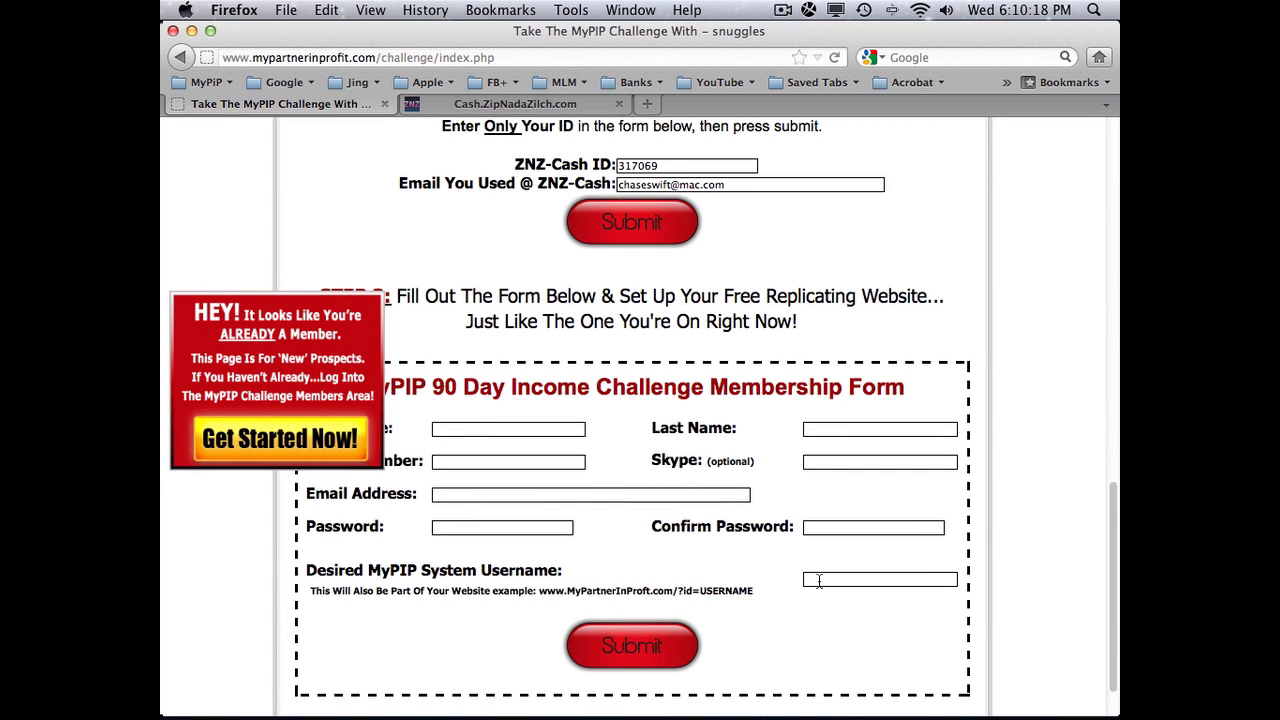
{"action": "scroll", "coordinate": [578, 458], "scroll_direction": "up", "scroll_amount": 3}
{"action": "scroll", "coordinate": [578, 460], "scroll_direction": "up", "scroll_amount": 1}
{"action": "left_click_drag", "start_coordinate": [358, 486], "coordinate": [892, 489]}
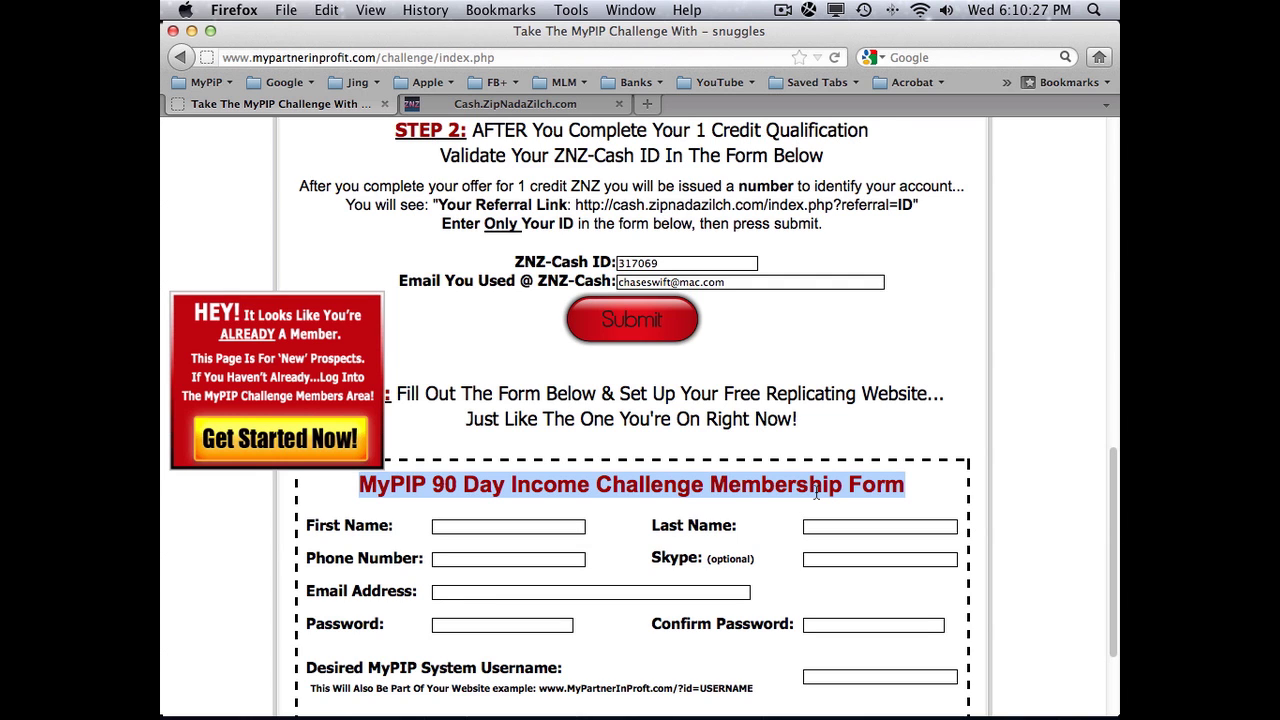
{"action": "scroll", "coordinate": [816, 493], "scroll_direction": "up", "scroll_amount": 5}
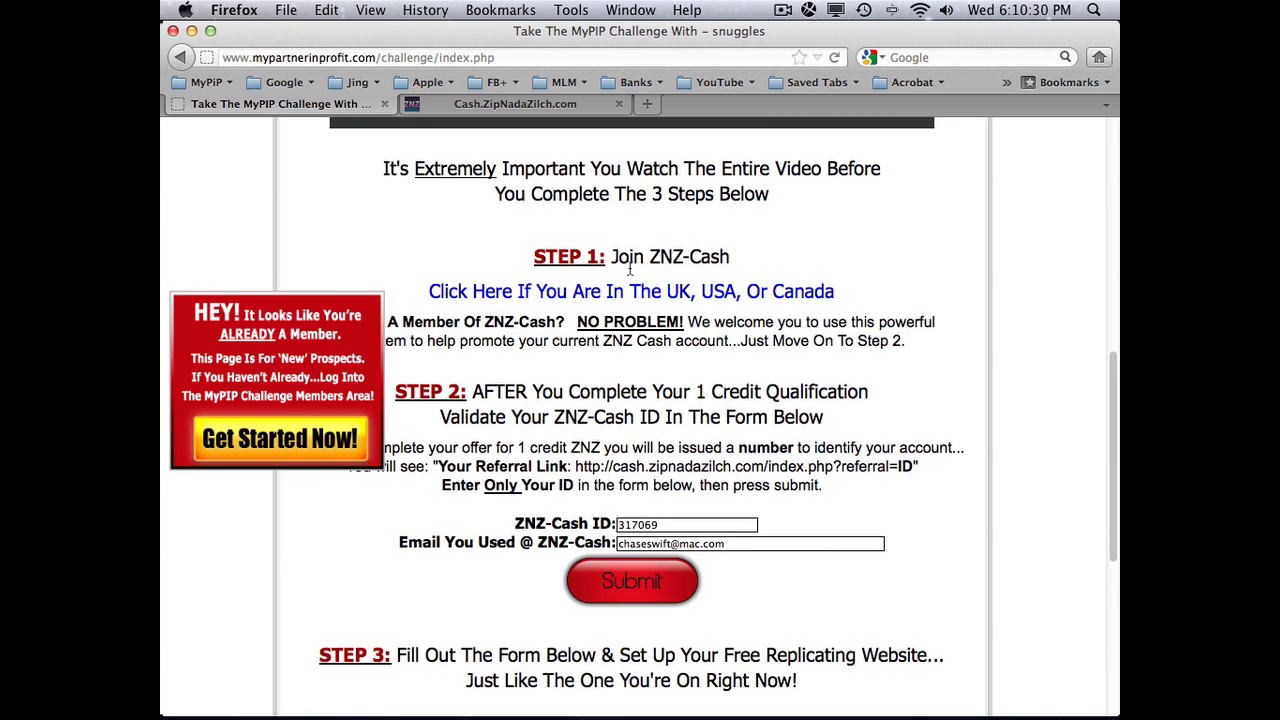
{"action": "left_click_drag", "start_coordinate": [388, 322], "coordinate": [914, 343]}
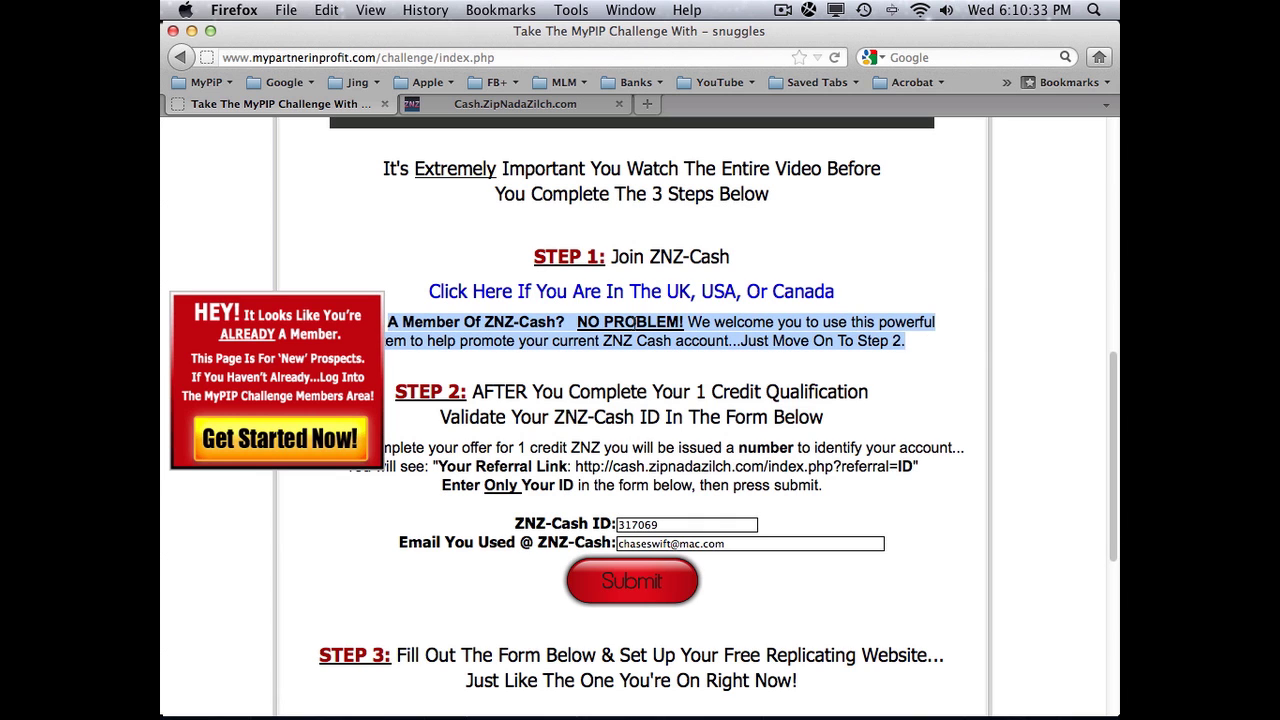
{"action": "scroll", "coordinate": [587, 350], "scroll_direction": "down", "scroll_amount": 1}
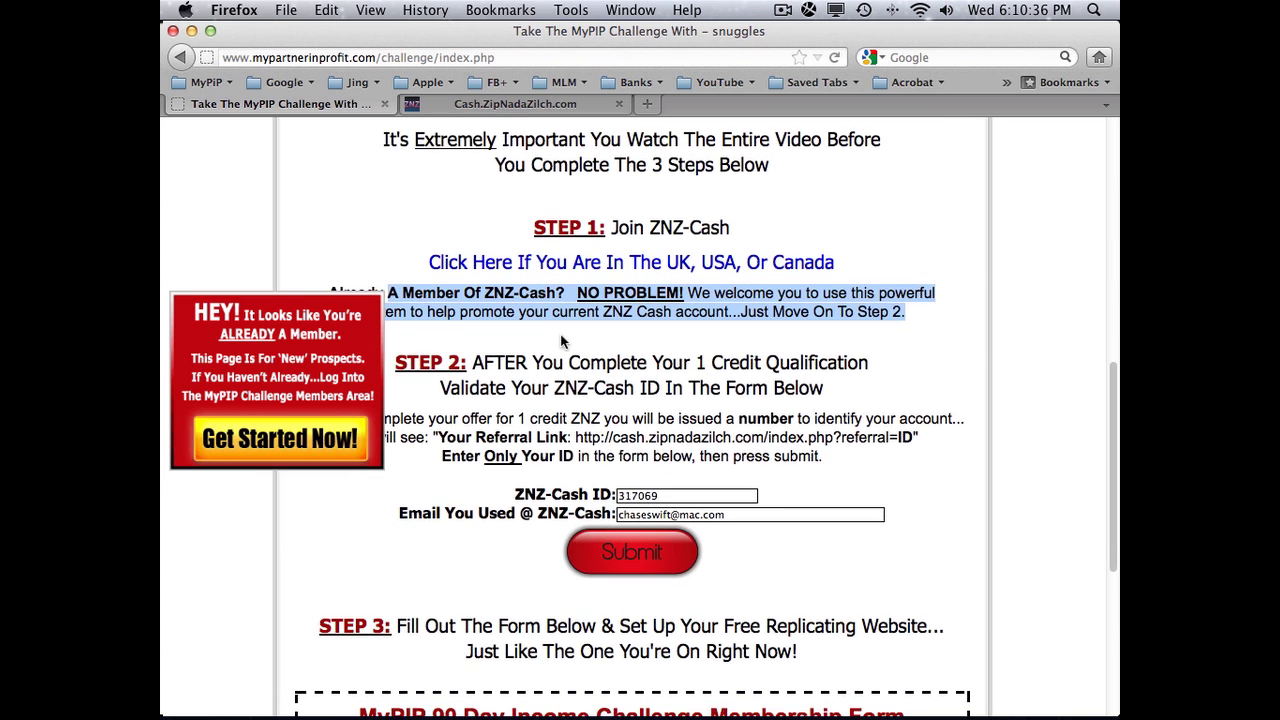
{"action": "scroll", "coordinate": [610, 352], "scroll_direction": "down", "scroll_amount": 3}
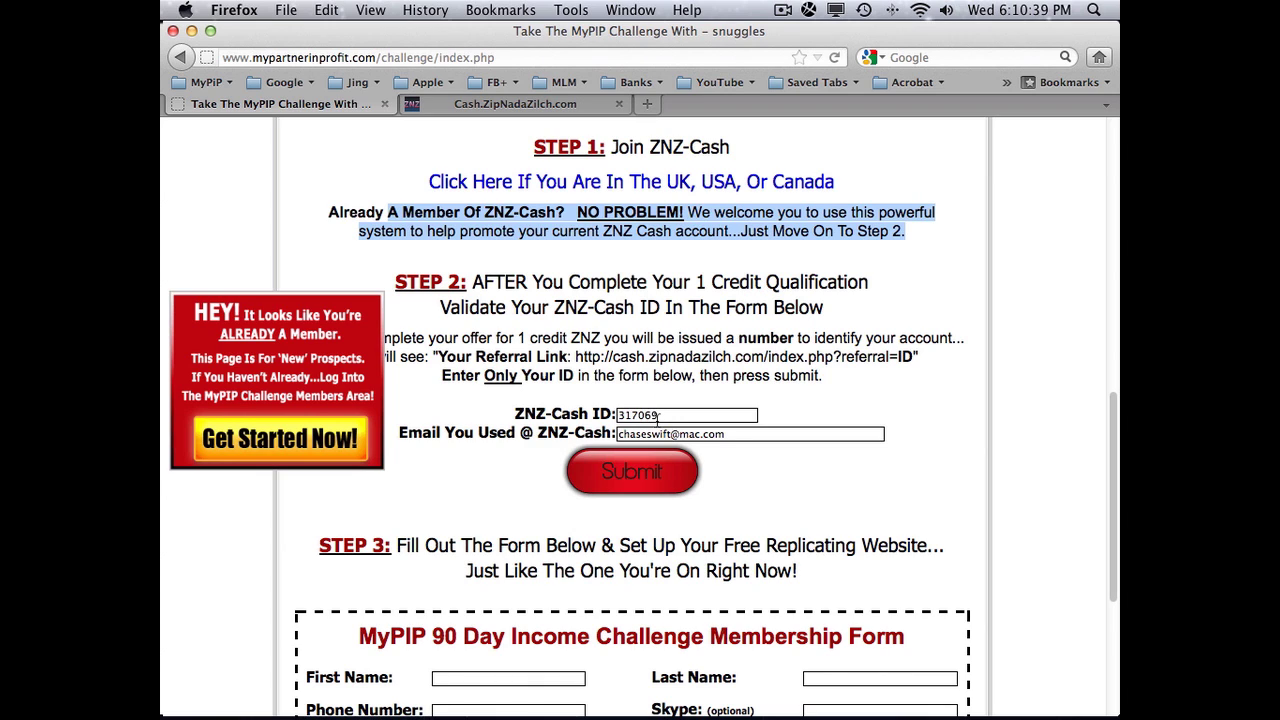
{"action": "double_click", "coordinate": [533, 213]}
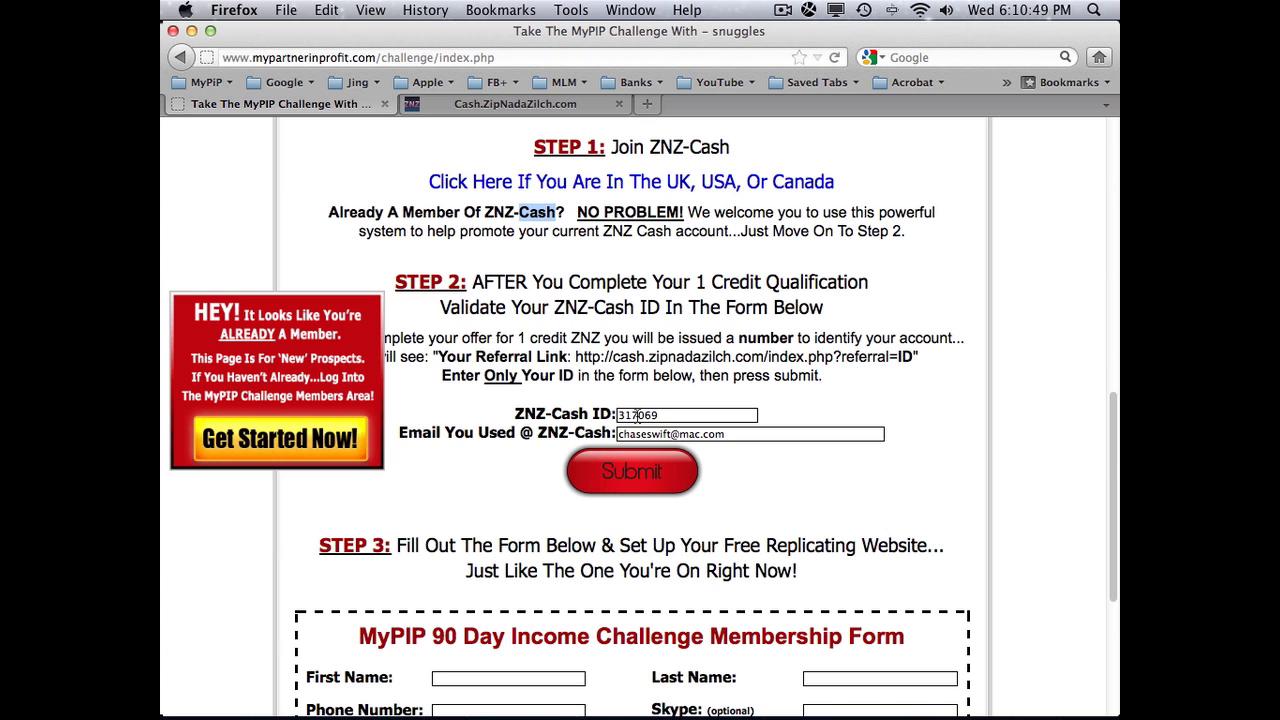
{"action": "scroll", "coordinate": [805, 432], "scroll_direction": "down", "scroll_amount": 5}
{"action": "scroll", "coordinate": [528, 465], "scroll_direction": "down", "scroll_amount": 4}
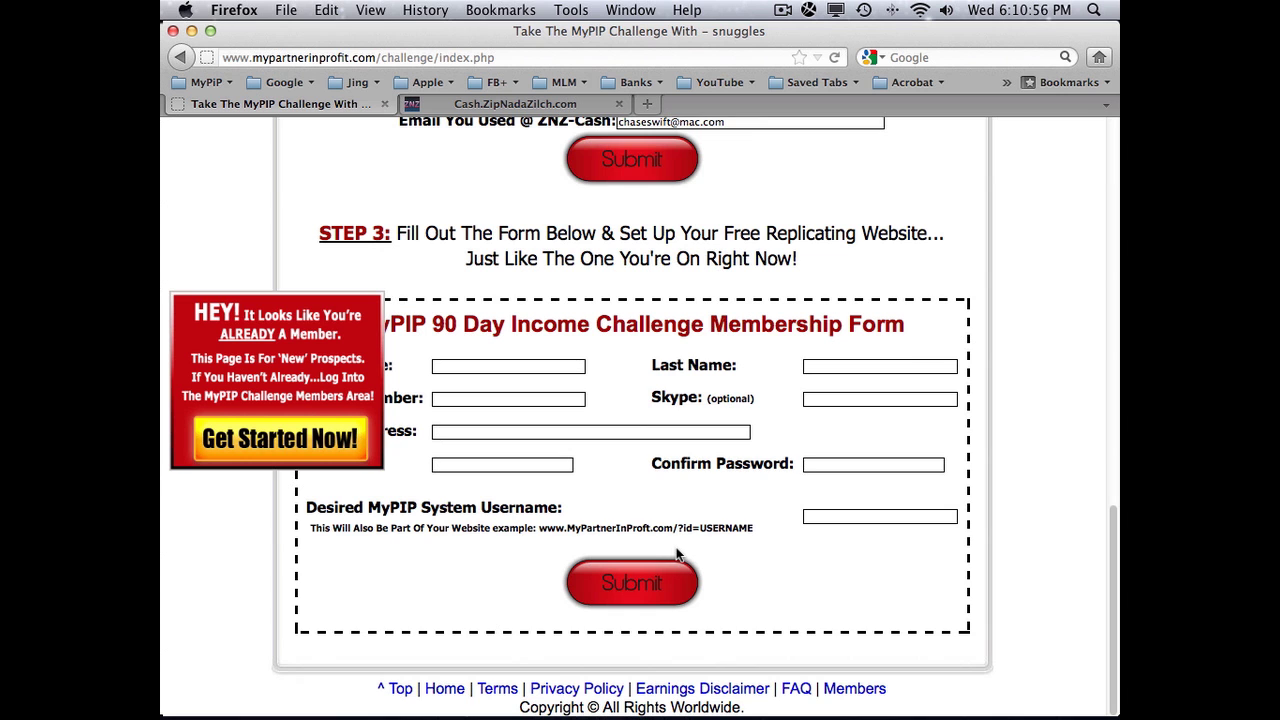
{"action": "scroll", "coordinate": [670, 550], "scroll_direction": "up", "scroll_amount": 5}
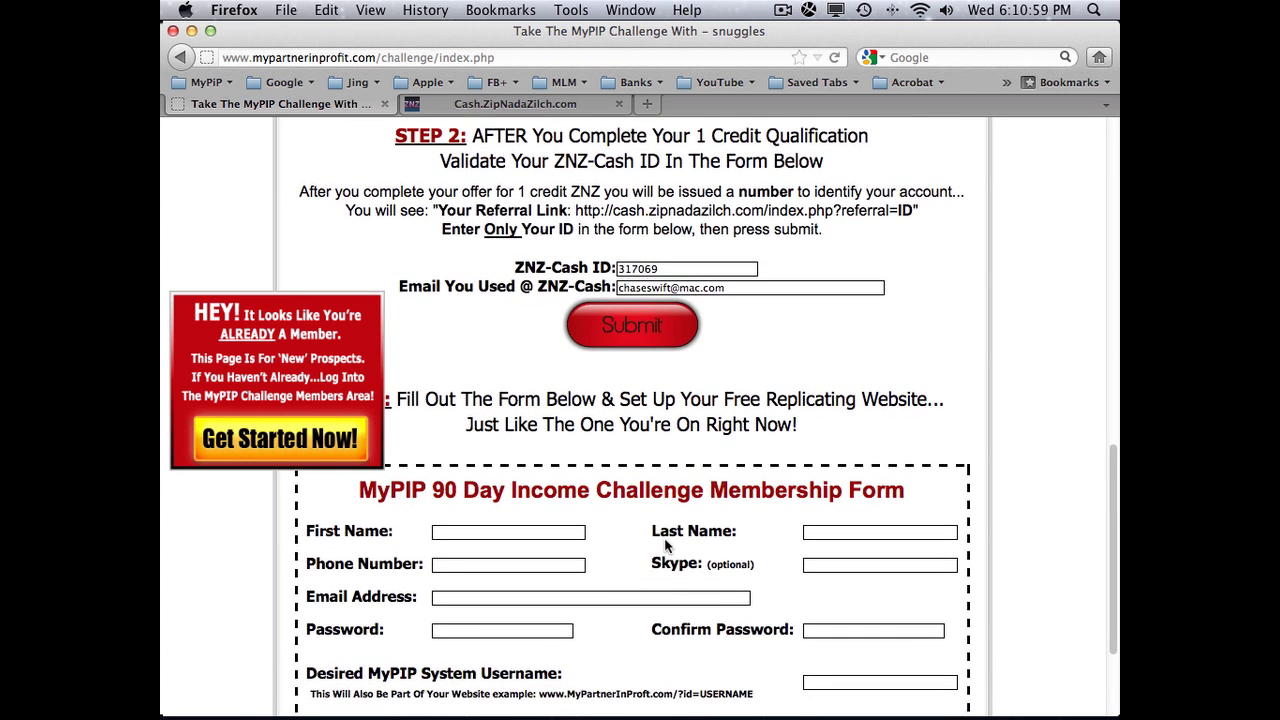
{"action": "scroll", "coordinate": [665, 545], "scroll_direction": "down", "scroll_amount": 2}
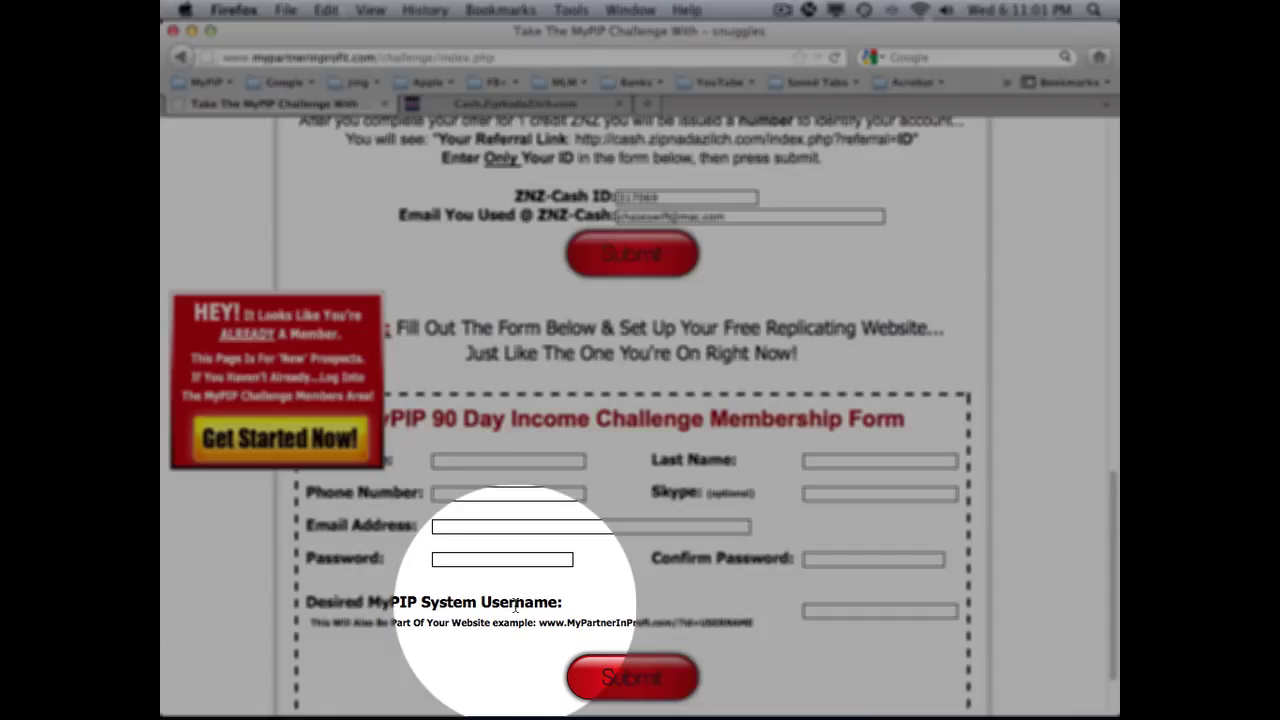
{"action": "double_click", "coordinate": [520, 602]}
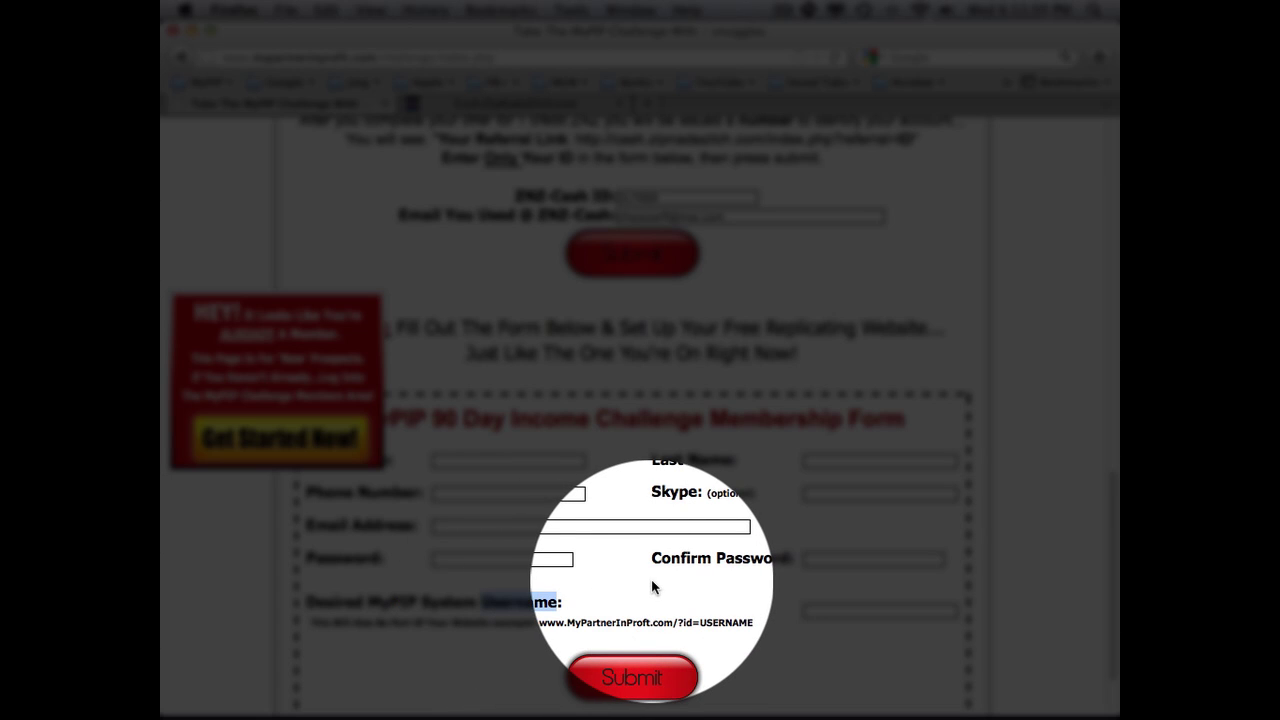
{"action": "scroll", "coordinate": [651, 588], "scroll_direction": "up", "scroll_amount": 5}
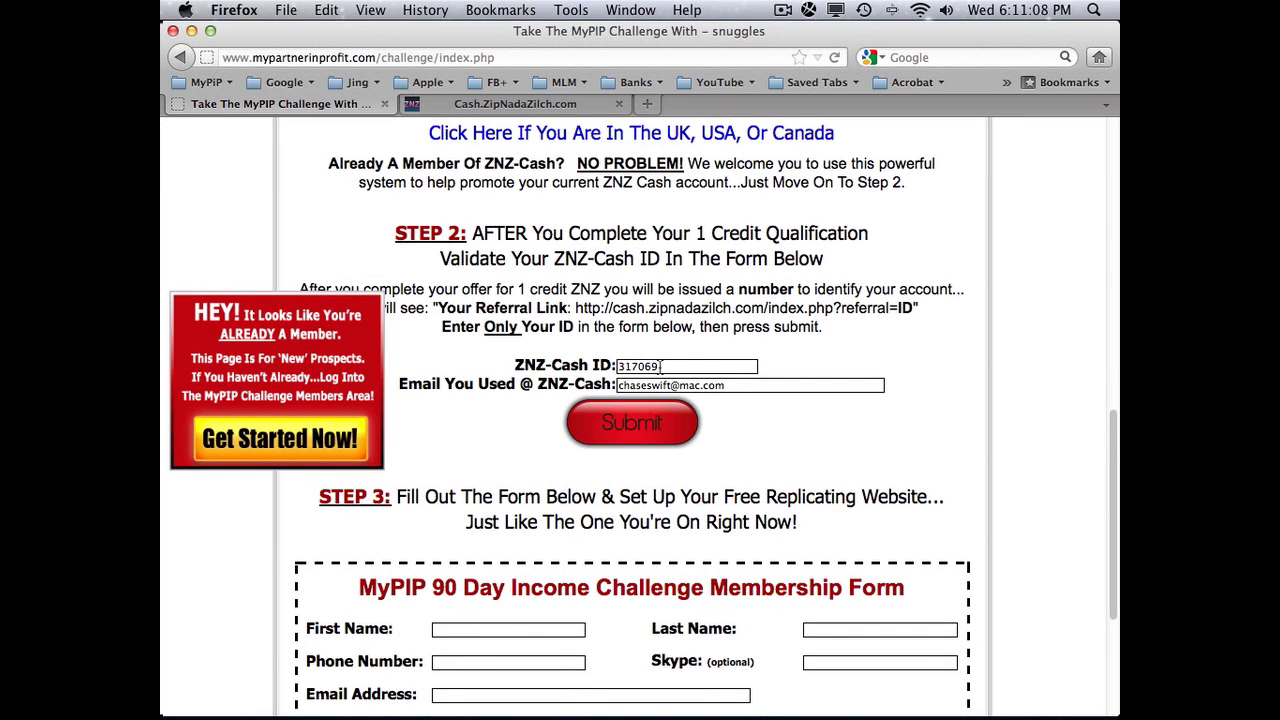
{"action": "left_click_drag", "start_coordinate": [660, 366], "coordinate": [612, 370]}
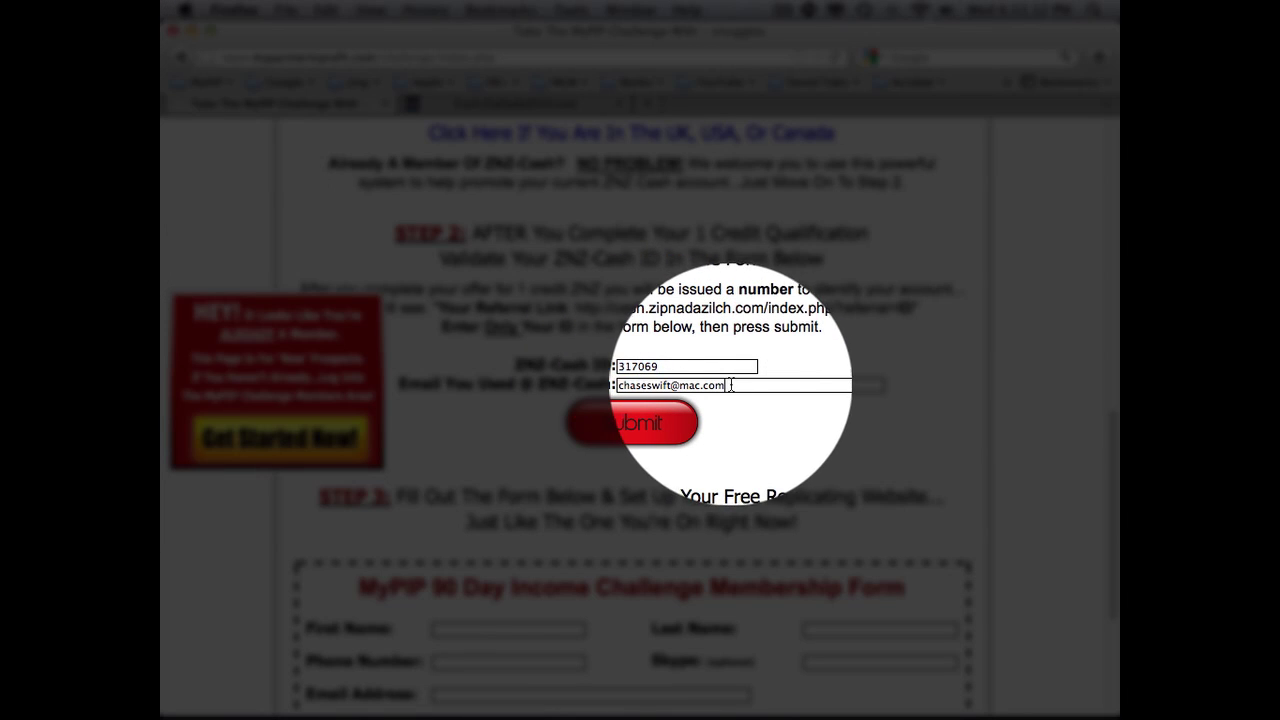
{"action": "left_click_drag", "start_coordinate": [725, 385], "coordinate": [614, 392]}
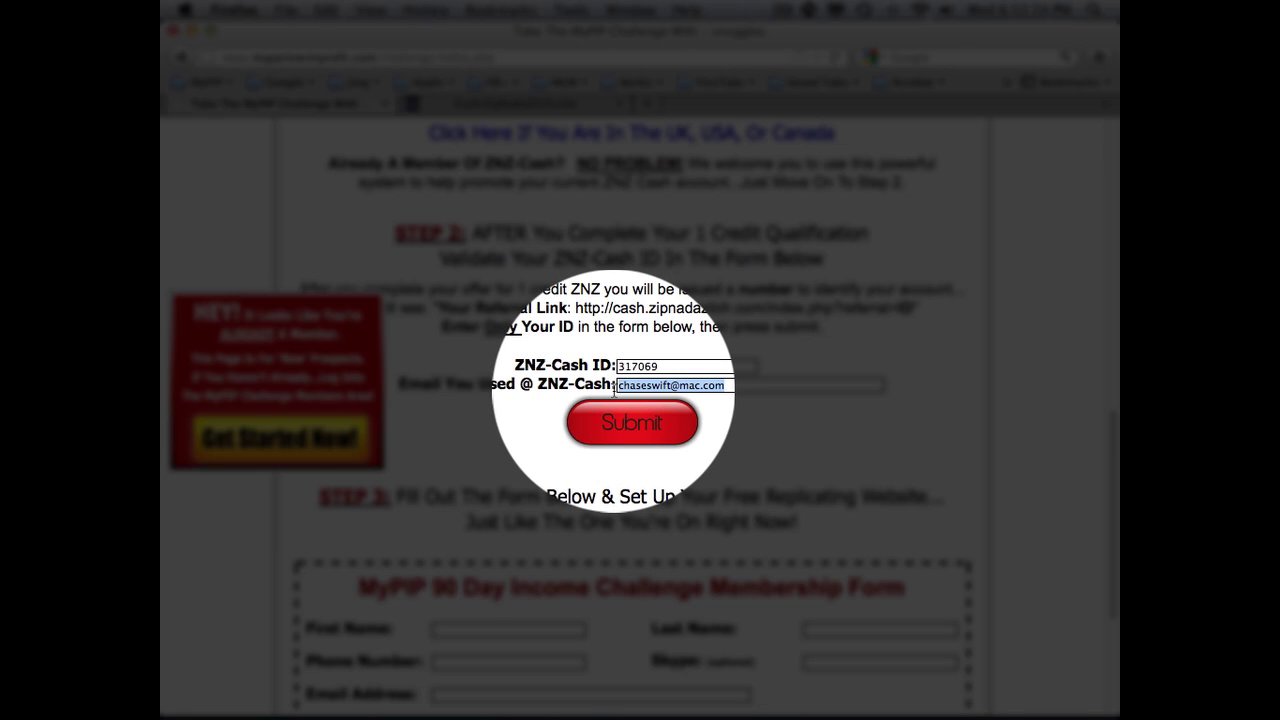
{"action": "scroll", "coordinate": [614, 392], "scroll_direction": "up", "scroll_amount": 3}
{"action": "scroll", "coordinate": [614, 394], "scroll_direction": "up", "scroll_amount": 4}
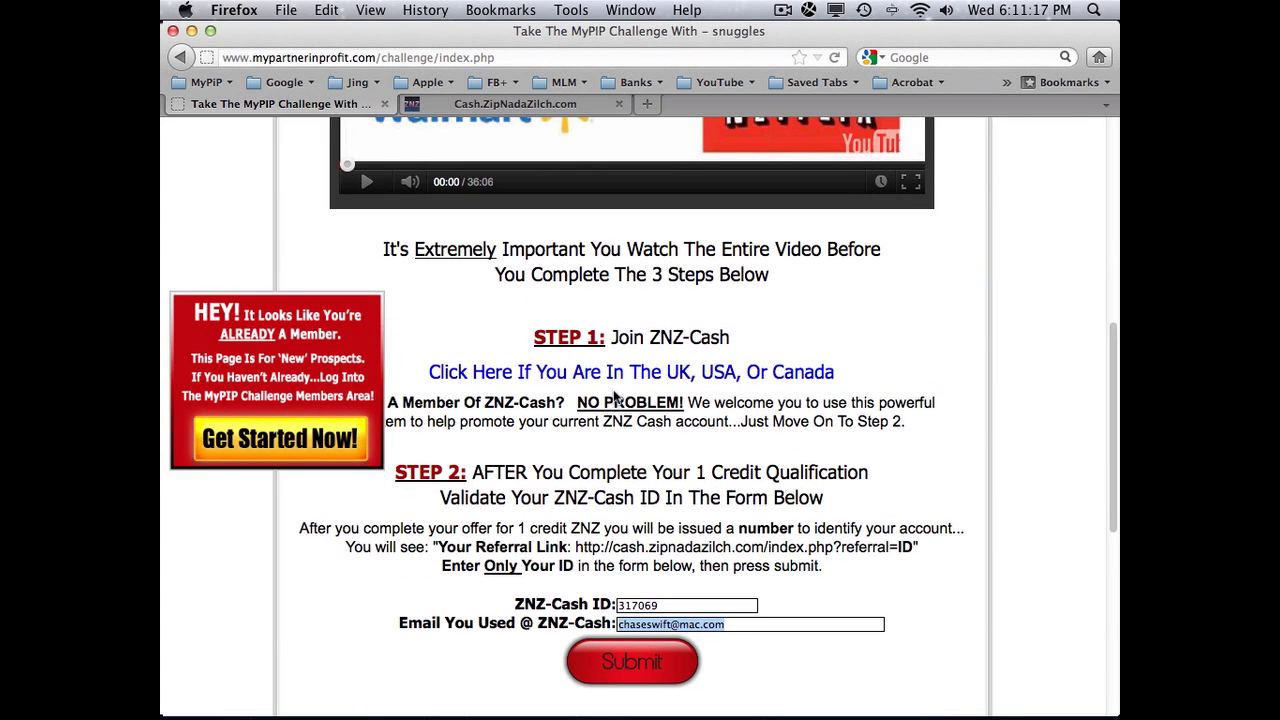
{"action": "scroll", "coordinate": [614, 396], "scroll_direction": "up", "scroll_amount": 7}
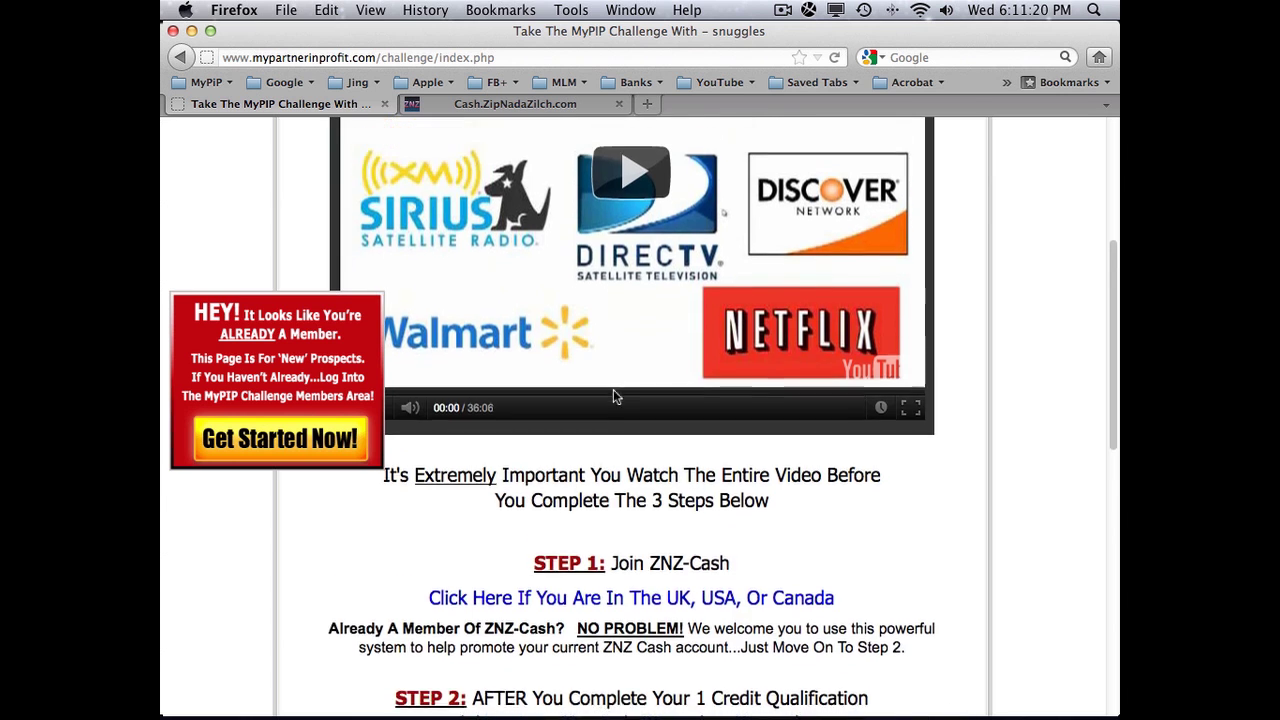
{"action": "scroll", "coordinate": [613, 394], "scroll_direction": "up", "scroll_amount": 2}
{"action": "scroll", "coordinate": [613, 395], "scroll_direction": "down", "scroll_amount": 3}
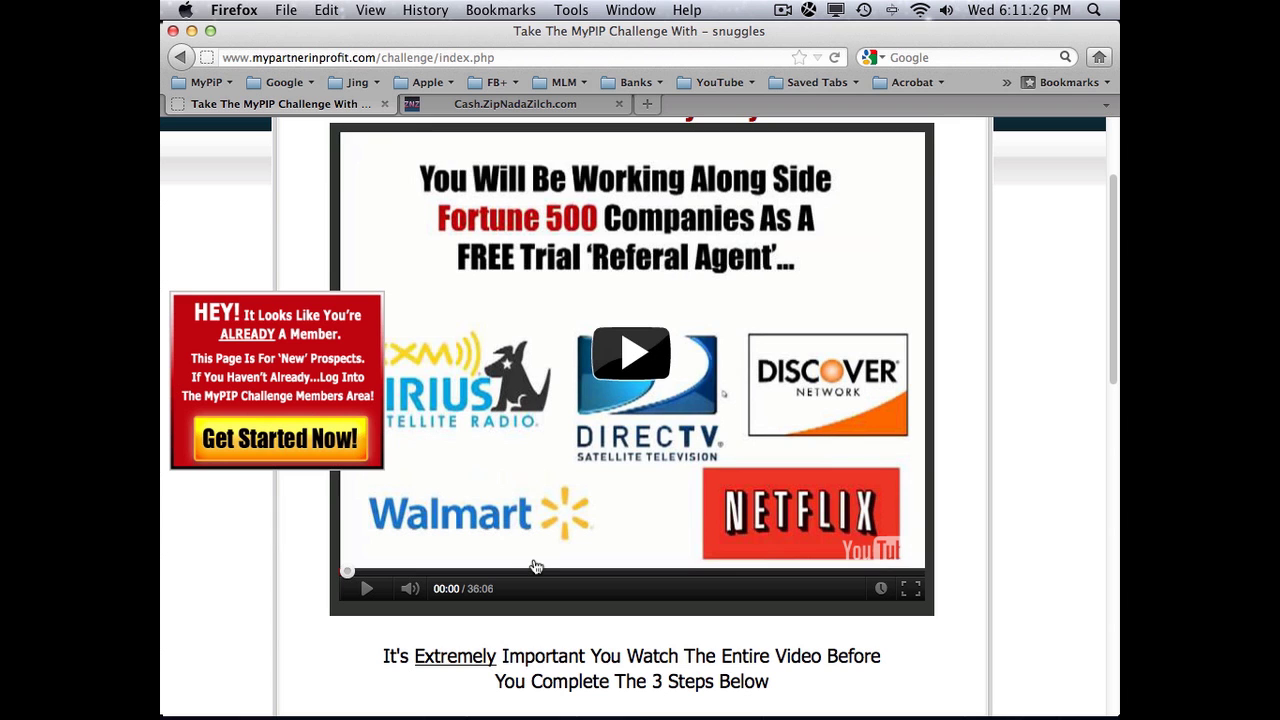
{"action": "scroll", "coordinate": [568, 562], "scroll_direction": "down", "scroll_amount": 5}
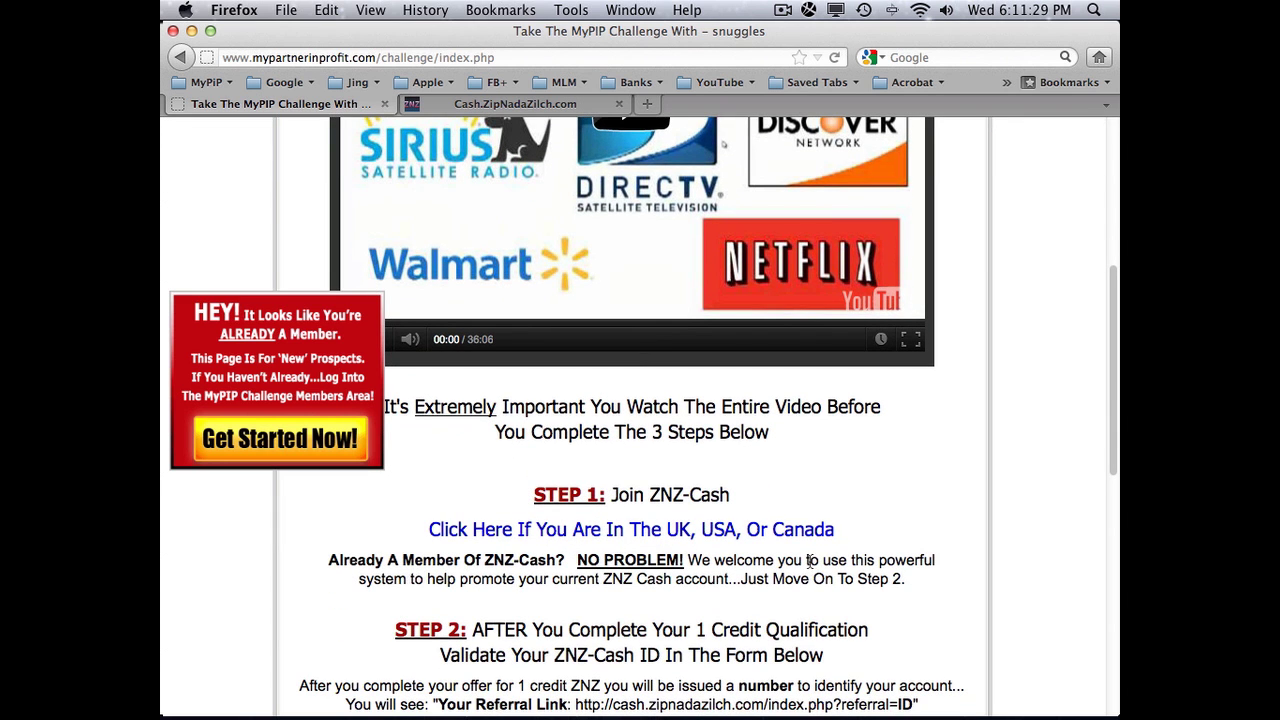
{"action": "scroll", "coordinate": [809, 562], "scroll_direction": "down", "scroll_amount": 5}
{"action": "scroll", "coordinate": [744, 466], "scroll_direction": "down", "scroll_amount": 5}
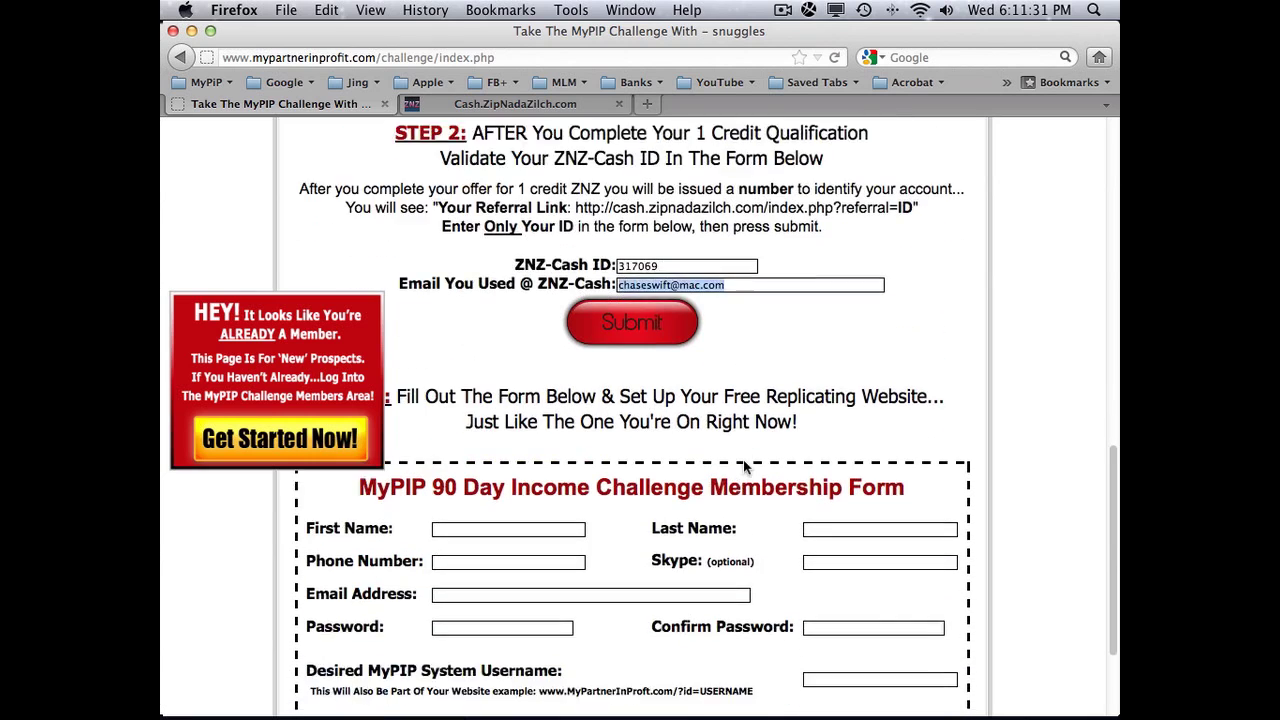
{"action": "scroll", "coordinate": [744, 466], "scroll_direction": "down", "scroll_amount": 4}
{"action": "left_click", "coordinate": [518, 508]}
{"action": "double_click", "coordinate": [518, 508]}
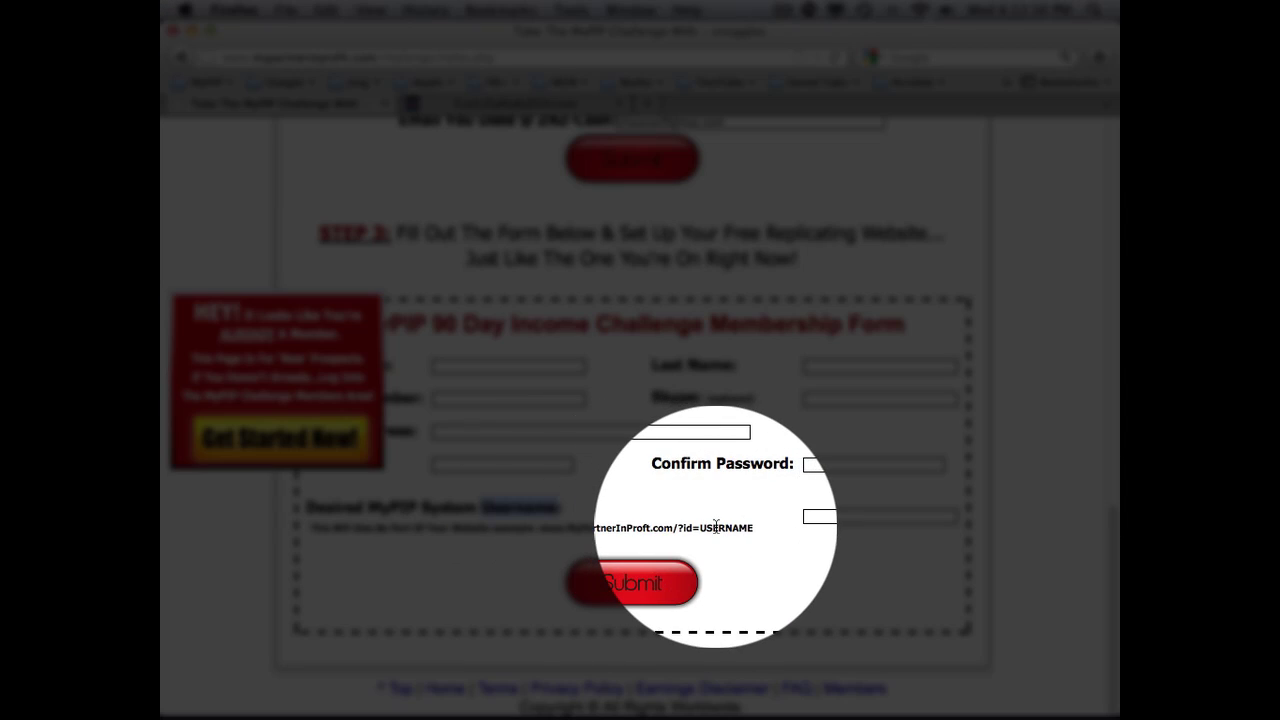
{"action": "scroll", "coordinate": [711, 523], "scroll_direction": "up", "scroll_amount": 2}
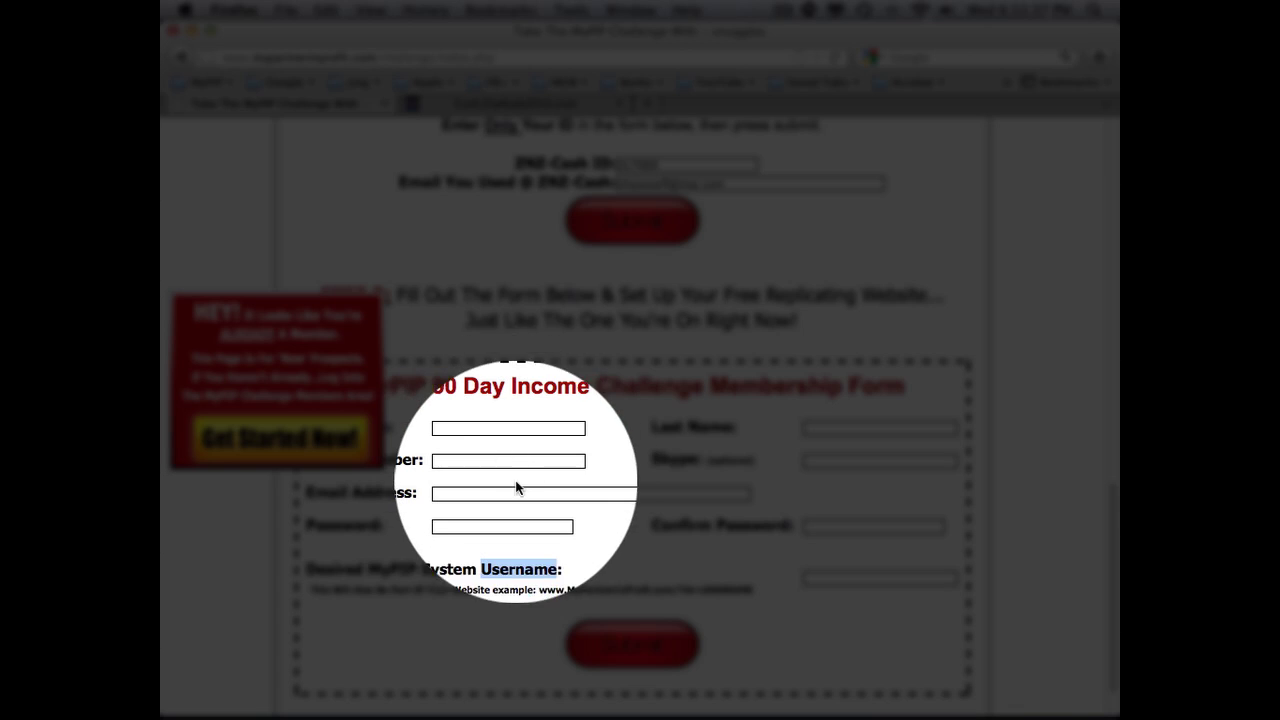
{"action": "scroll", "coordinate": [503, 480], "scroll_direction": "up", "scroll_amount": 3}
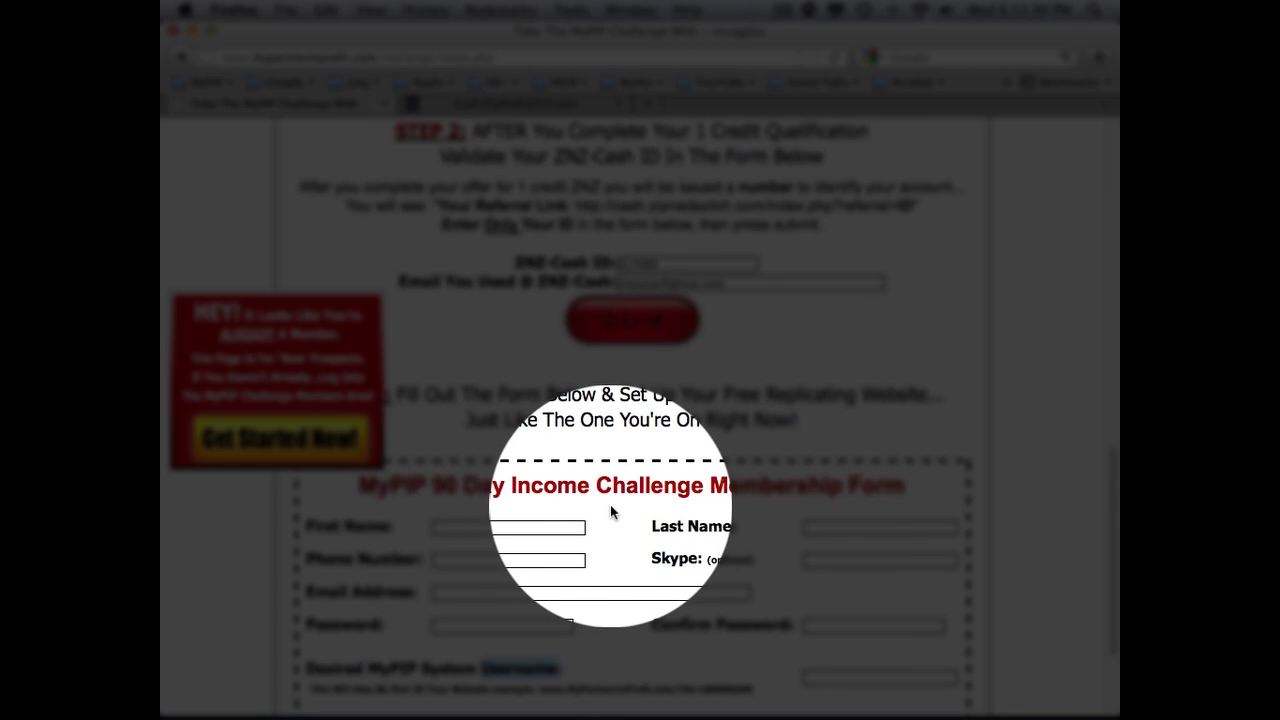
{"action": "scroll", "coordinate": [612, 512], "scroll_direction": "down", "scroll_amount": 5}
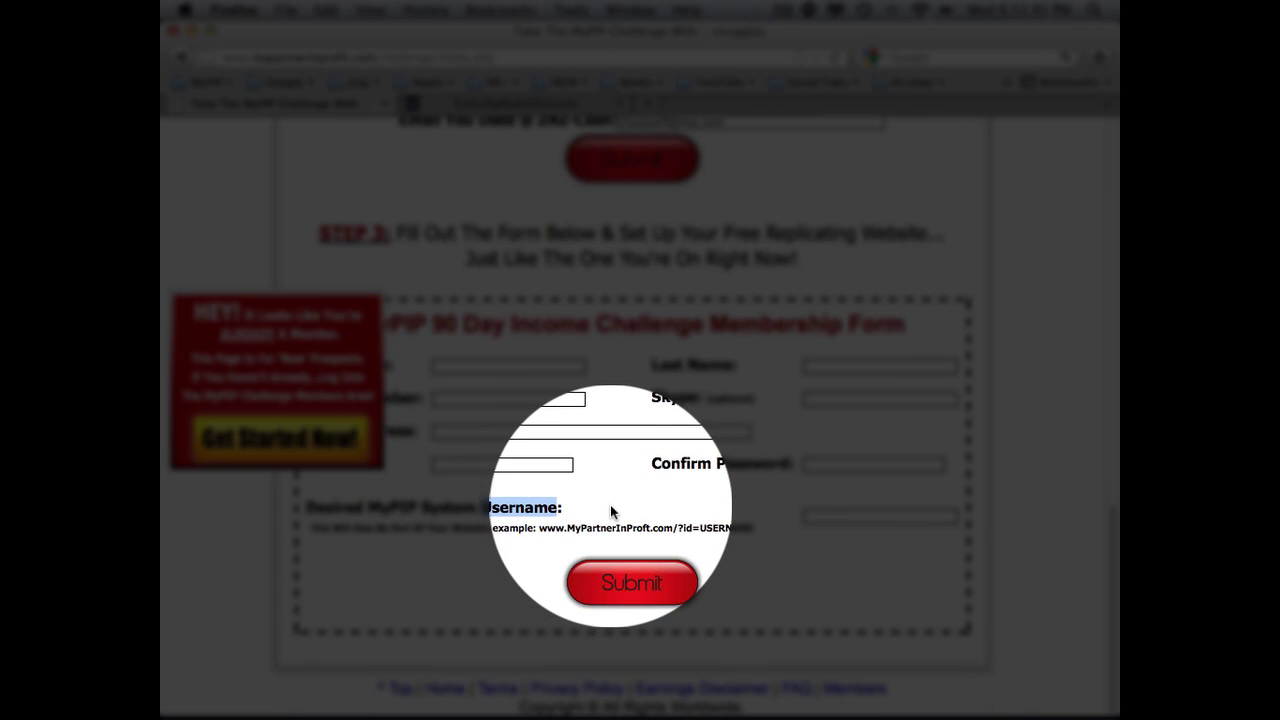
{"action": "left_click", "coordinate": [582, 511]}
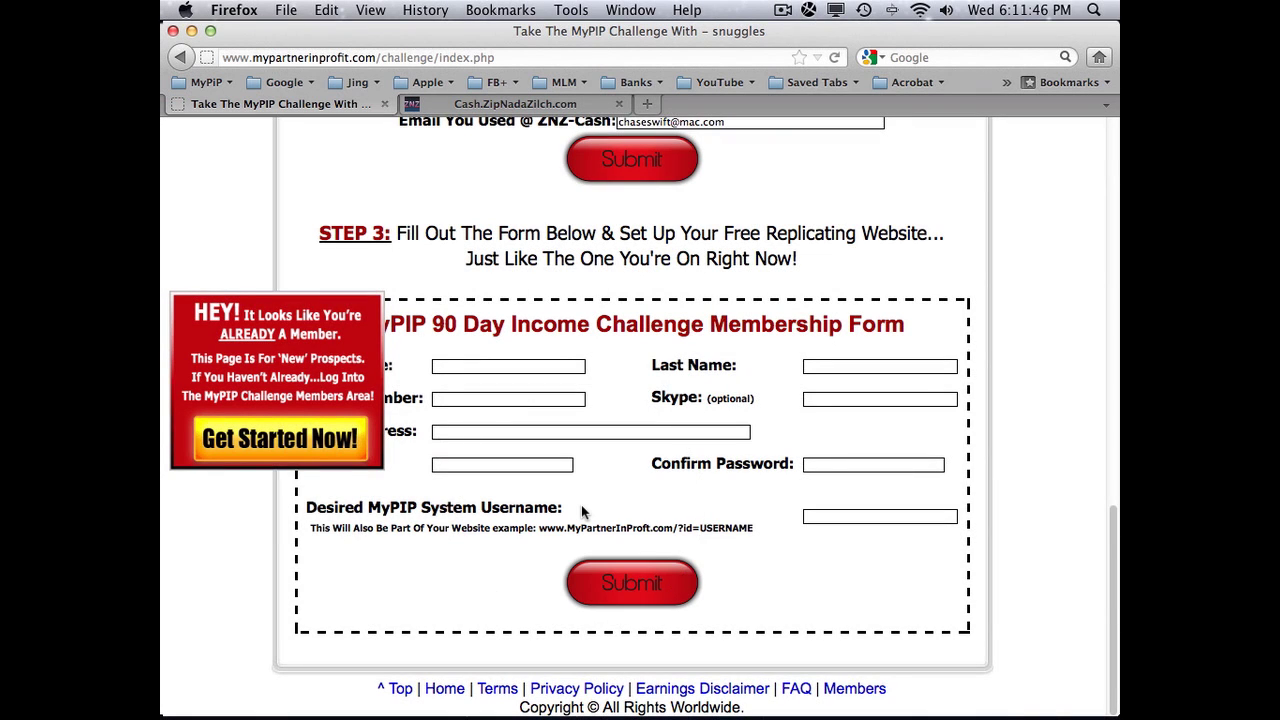
{"action": "scroll", "coordinate": [583, 512], "scroll_direction": "up", "scroll_amount": 15}
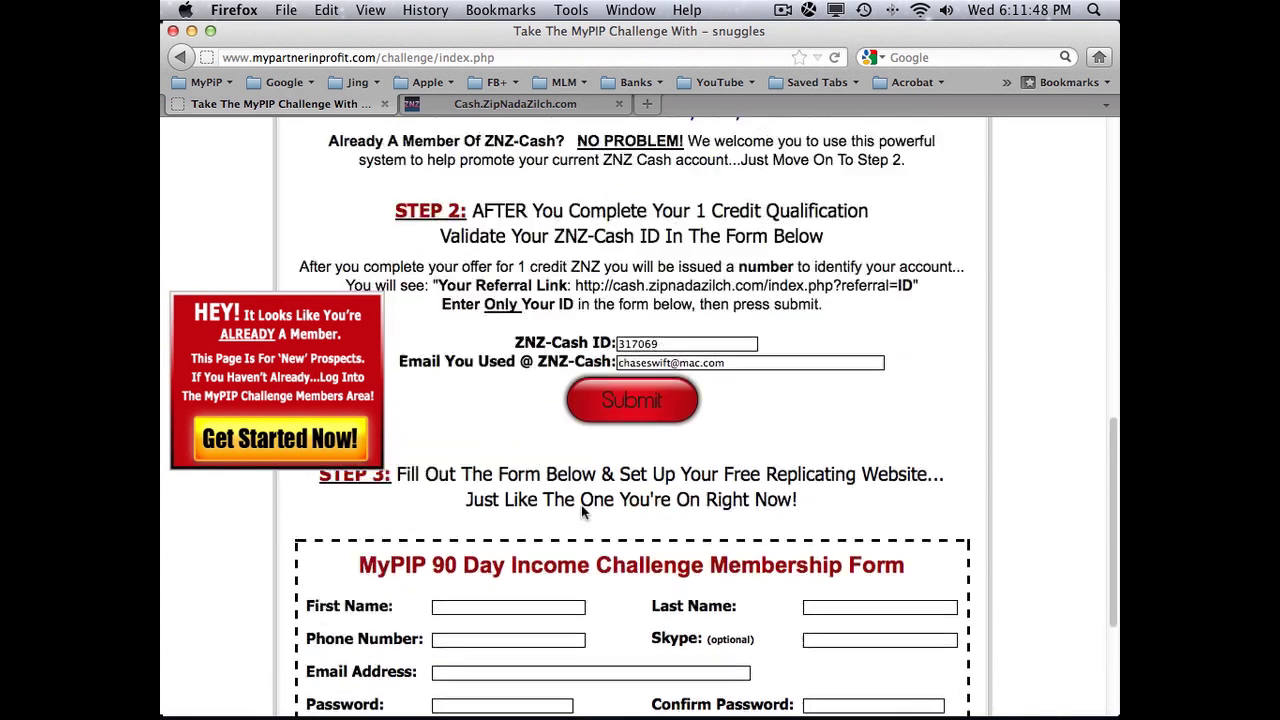